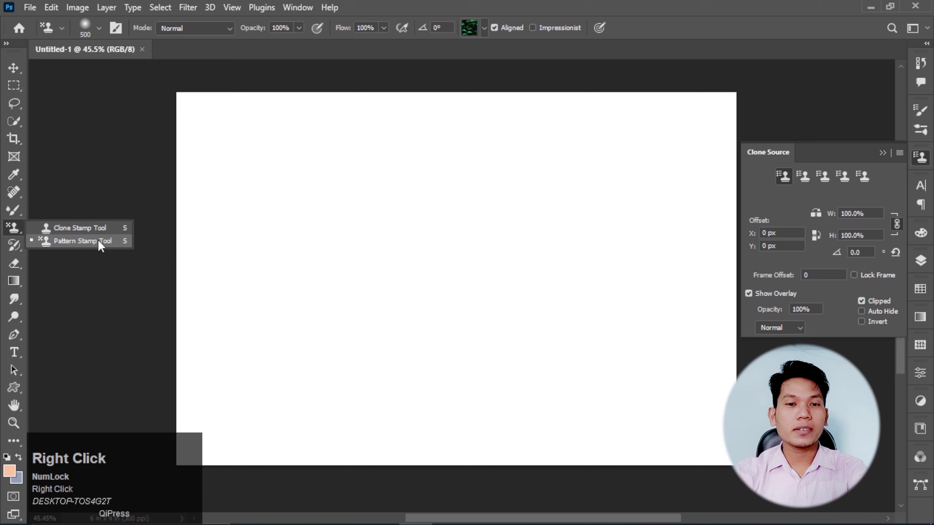
Activate the Pattern Stamp tool and reduce its soft brush to 200 px
left_click(98, 241)
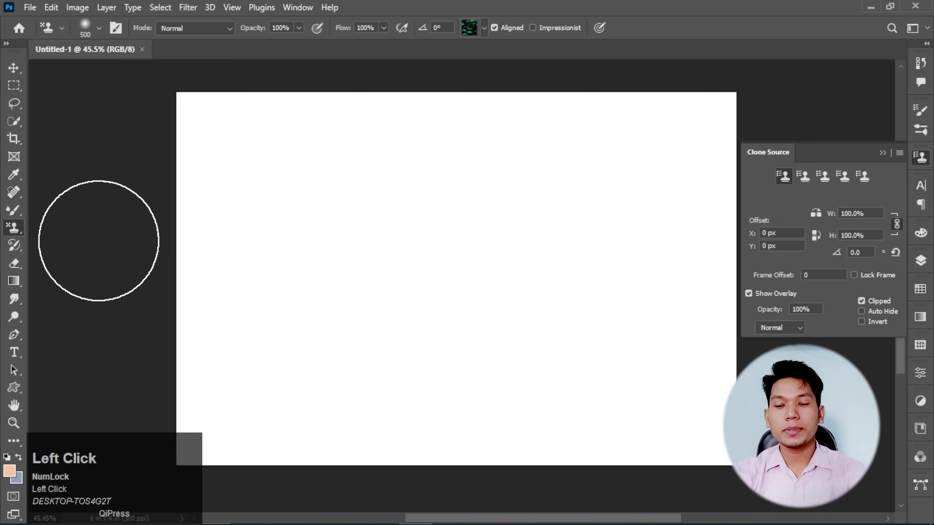
key("bracketleft")
key("bracketleft")
key("bracketleft")
key("bracketleft")
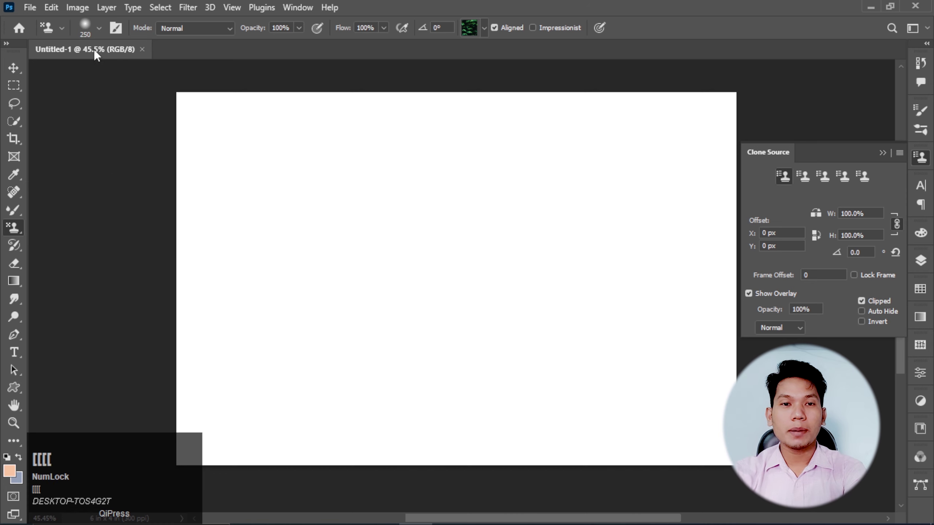
left_click(98, 29)
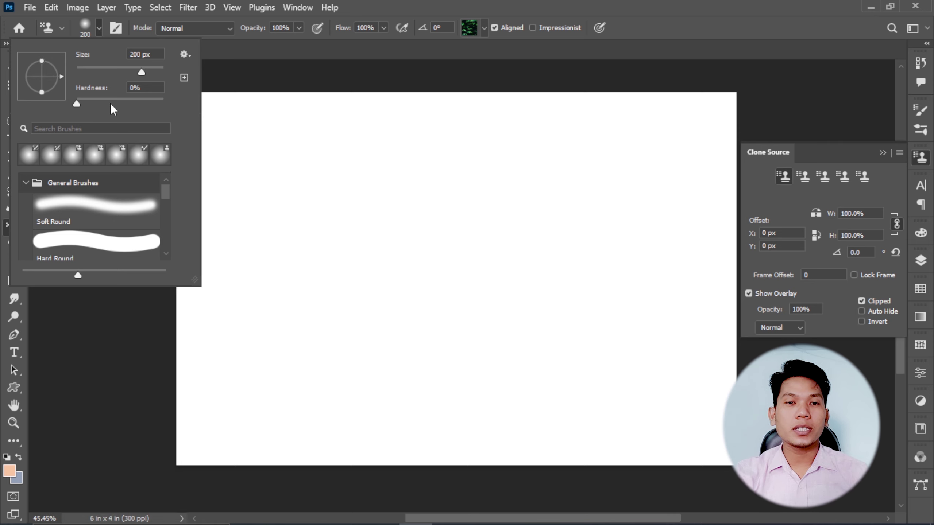
left_click(164, 194)
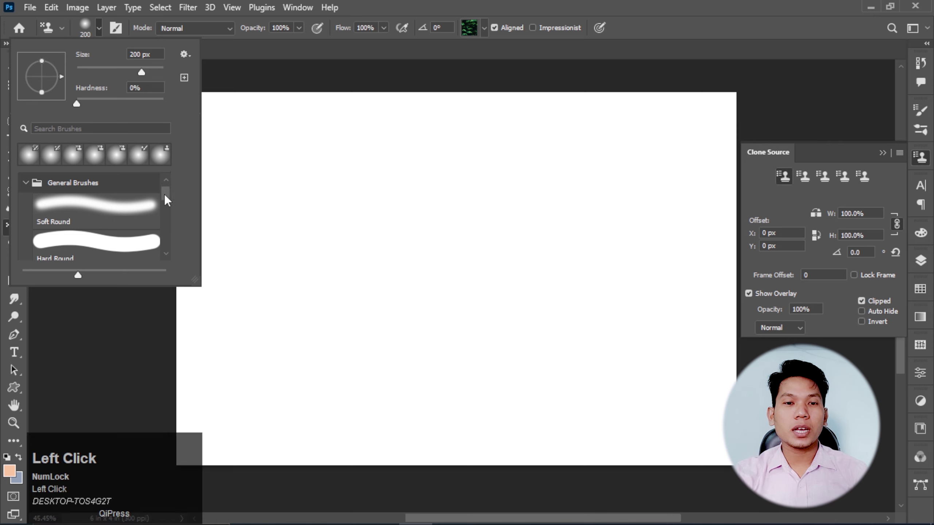
mouse_move(165, 194)
left_mouse_down()
mouse_move(162, 249)
mouse_move(165, 182)
left_mouse_up()
Set the Pattern Stamp's blend mode to Normal and keep its opacity and flow at 100%
left_click(230, 29)
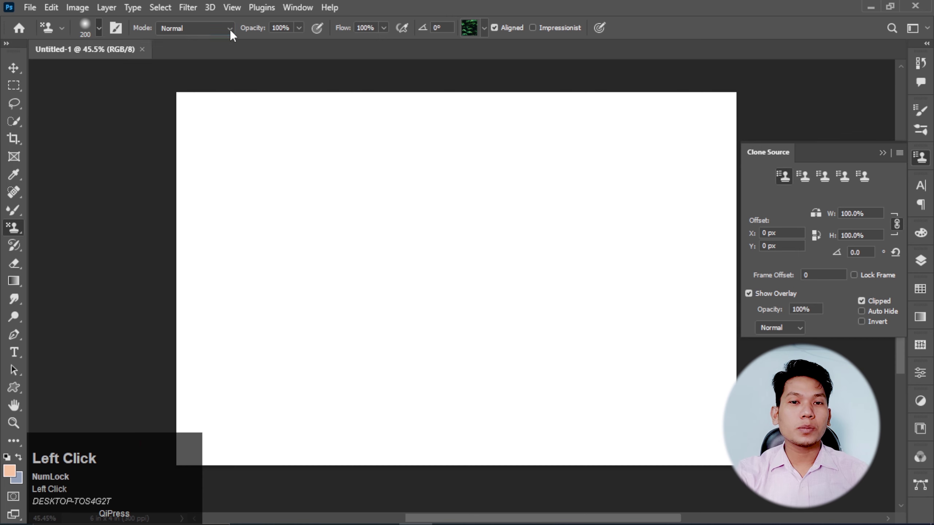
left_click(230, 30)
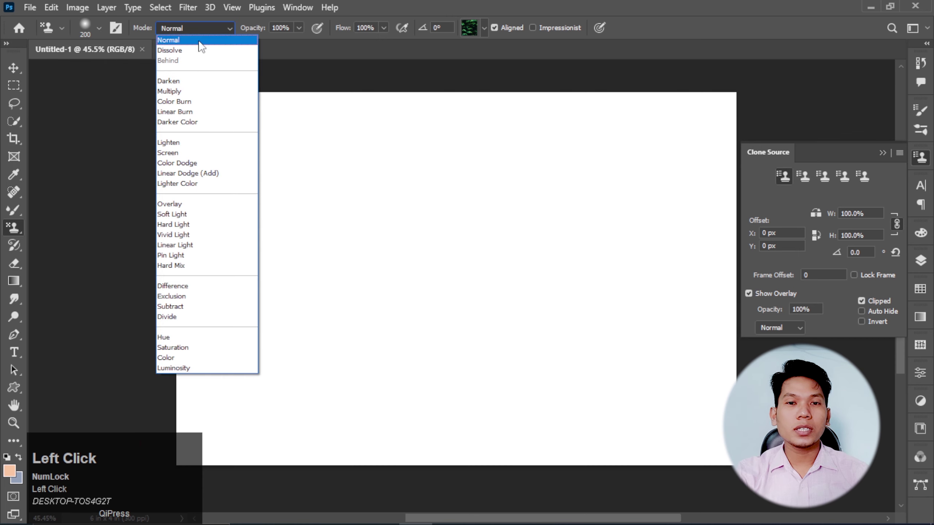
left_click(239, 40)
left_click(301, 28)
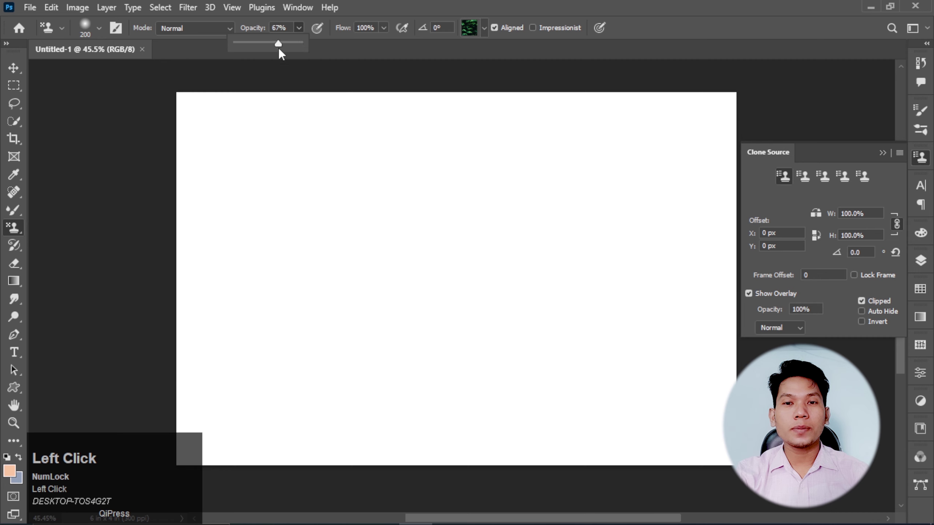
left_click_drag(279, 49, 375, 44)
left_click(385, 28)
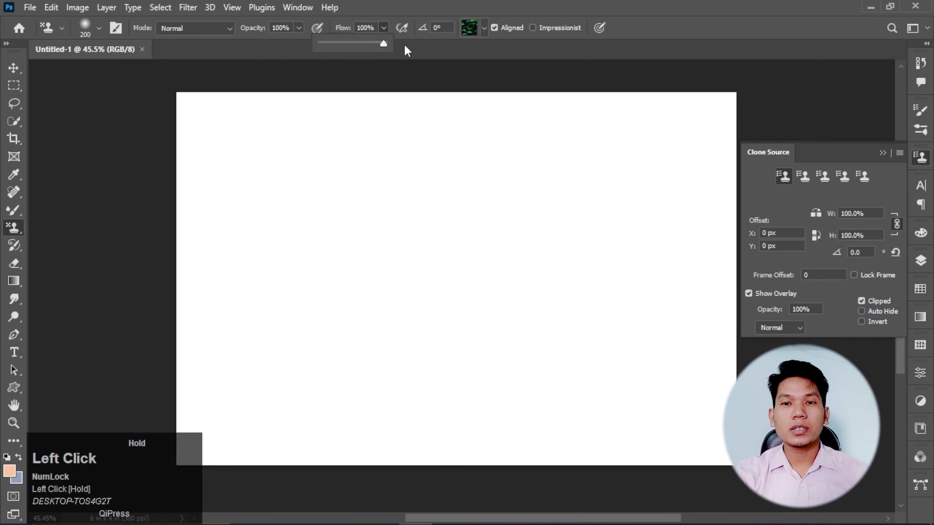
Examine the Trees, Grass and Water pattern folders available to the Pattern Stamp tool
left_click(485, 33)
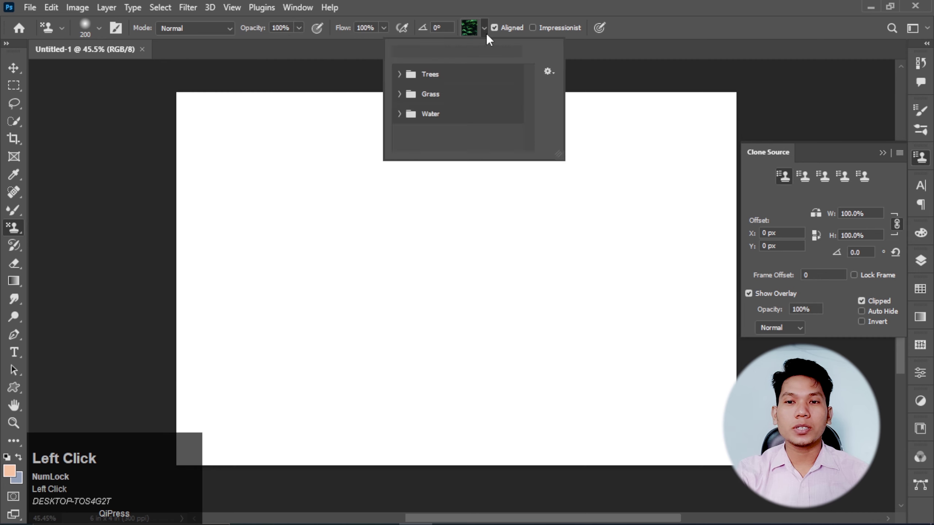
left_click(400, 75)
left_click(398, 74)
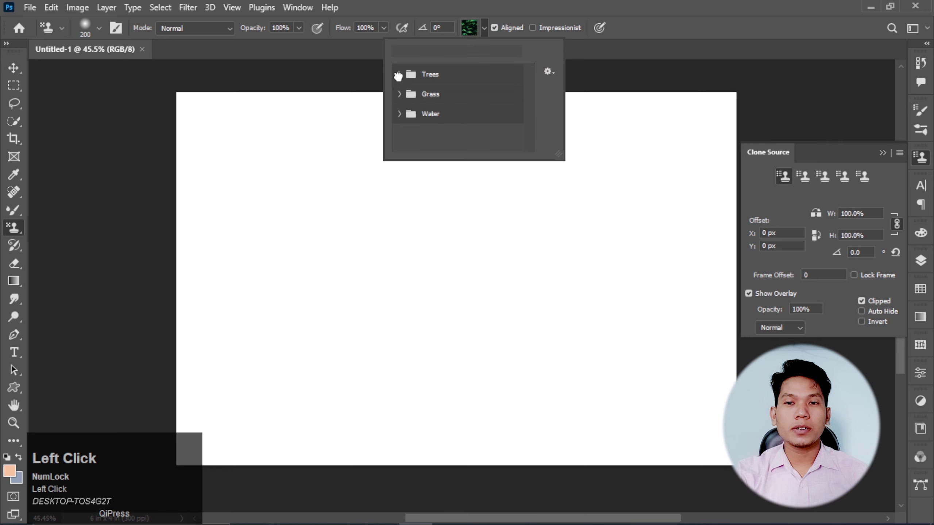
left_click(398, 95)
left_click(399, 94)
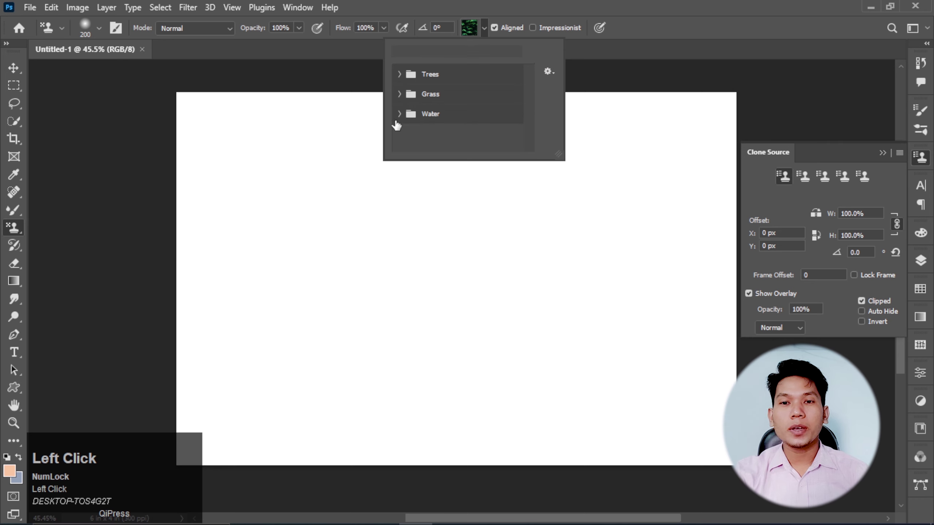
left_click(398, 115)
left_click(399, 116)
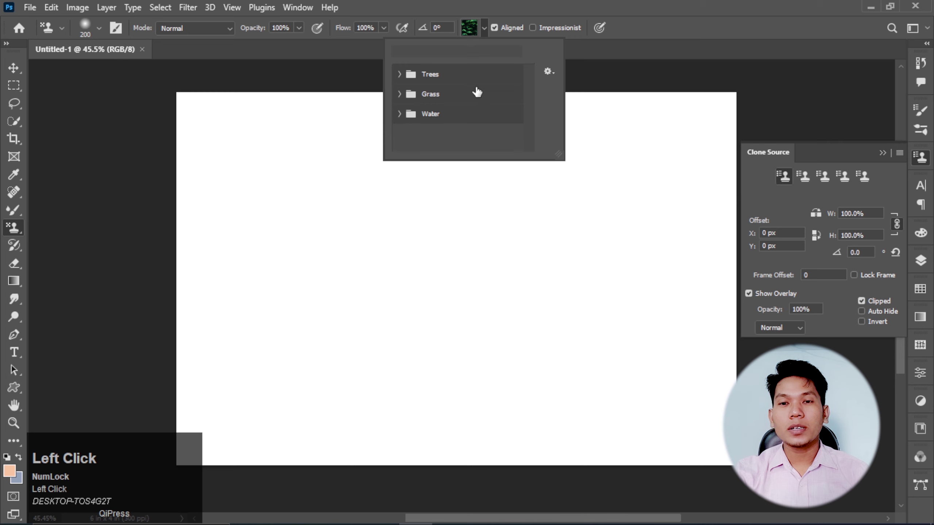
Try stamping the fourth Trees pattern across the blank canvas, and undo the stroke
left_click(398, 74)
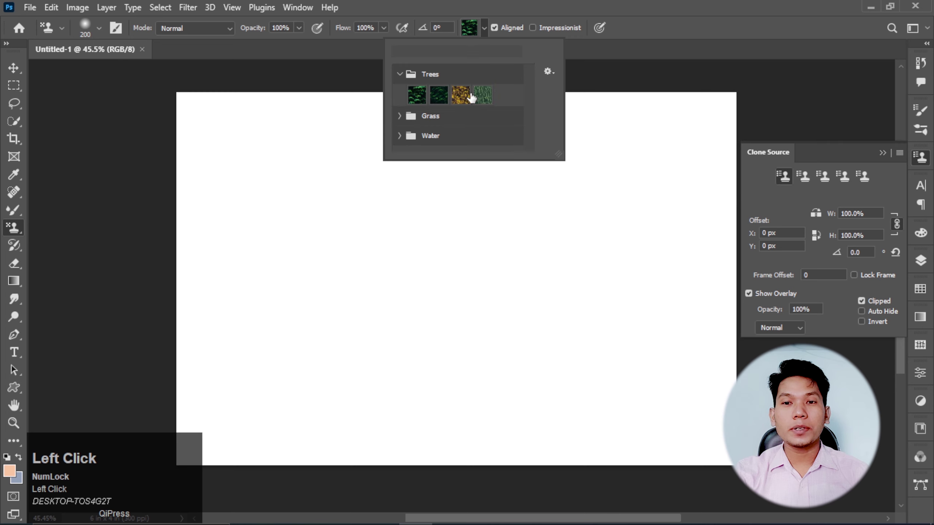
left_click(478, 97)
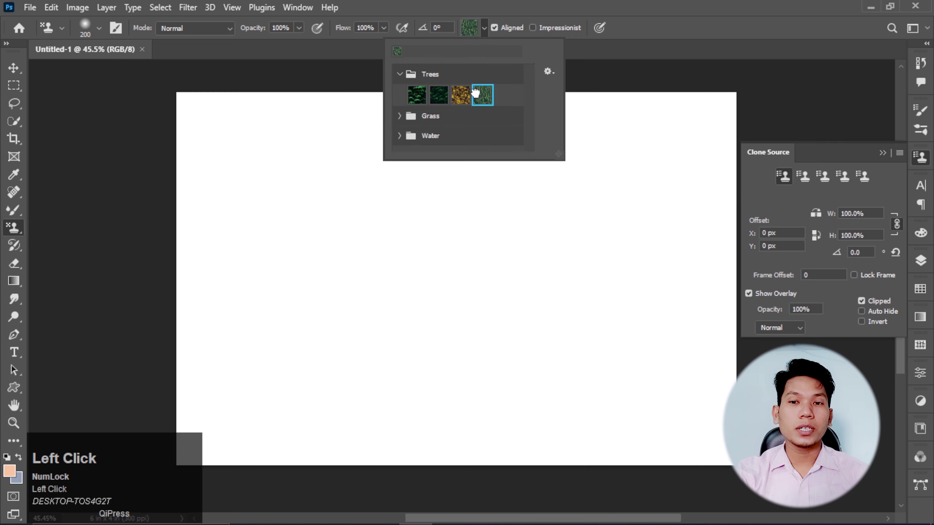
left_click(227, 194)
mouse_move(289, 207)
left_mouse_down()
mouse_move(309, 217)
mouse_move(552, 235)
mouse_move(259, 249)
mouse_move(545, 263)
mouse_move(316, 289)
mouse_move(589, 316)
mouse_move(290, 347)
mouse_move(497, 368)
mouse_move(451, 391)
mouse_move(472, 445)
mouse_move(621, 465)
left_mouse_up()
key("ctrl+z")
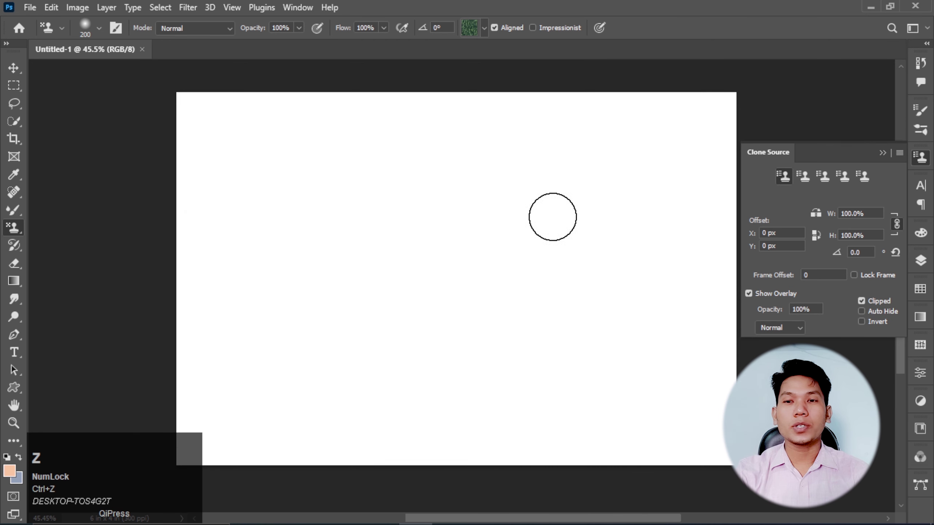
Paint the lower part of the canvas with the blue Water pattern using a 400 px brush
left_click(484, 29)
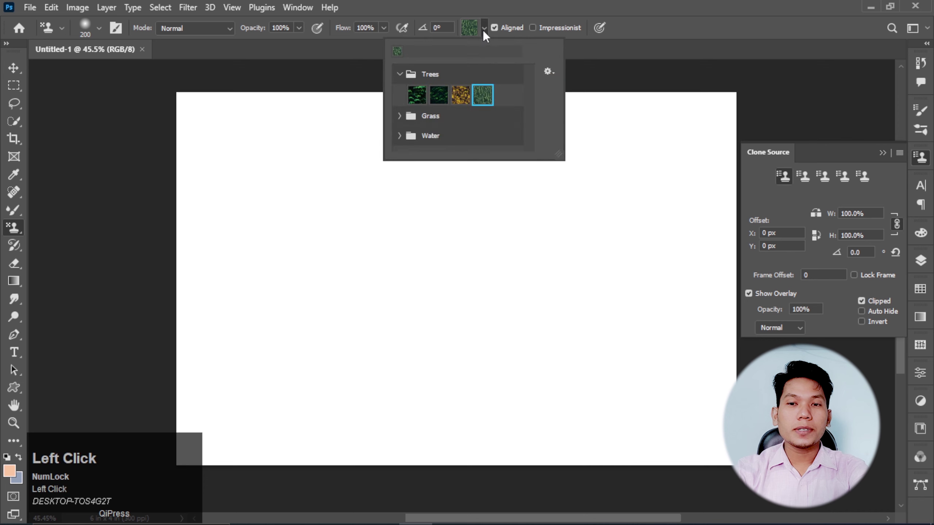
left_click(400, 136)
scroll(486, 130, "down", 1)
left_click(426, 147)
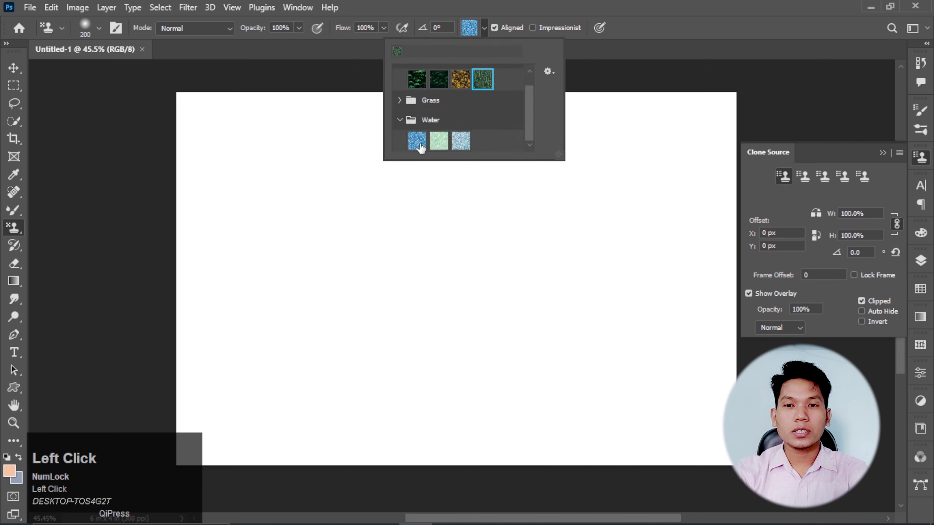
key("bracketright")
key("bracketright")
key("bracketright")
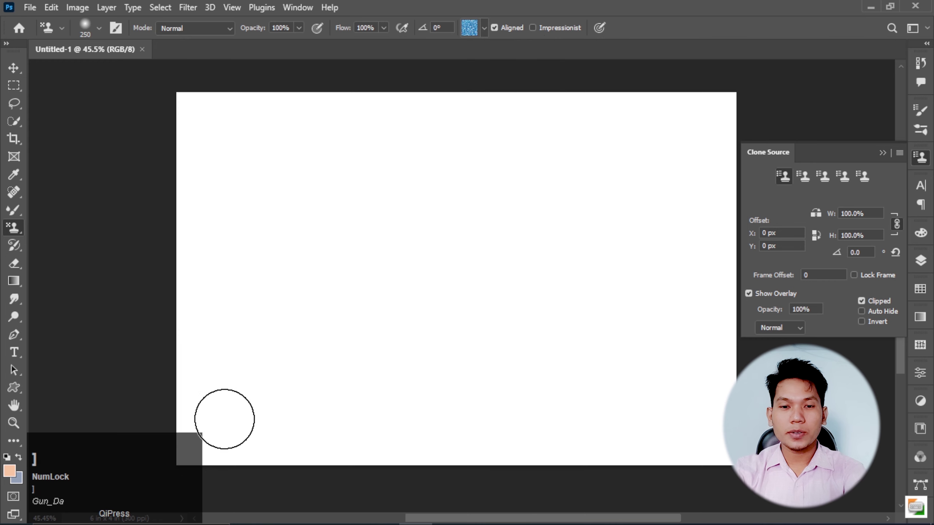
mouse_move(223, 411)
left_mouse_down()
mouse_move(190, 415)
mouse_move(272, 434)
mouse_move(380, 420)
mouse_move(465, 428)
mouse_move(601, 395)
mouse_move(707, 417)
mouse_move(698, 432)
mouse_move(565, 459)
mouse_move(285, 484)
mouse_move(119, 463)
left_mouse_up()
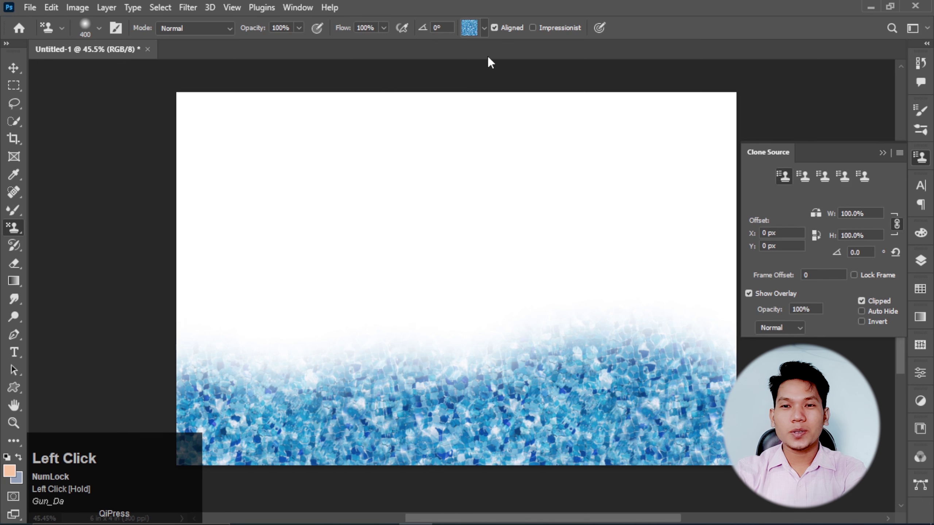
Paint a band of the green Grass pattern across the canvas along the upper edge of the water
left_click(484, 28)
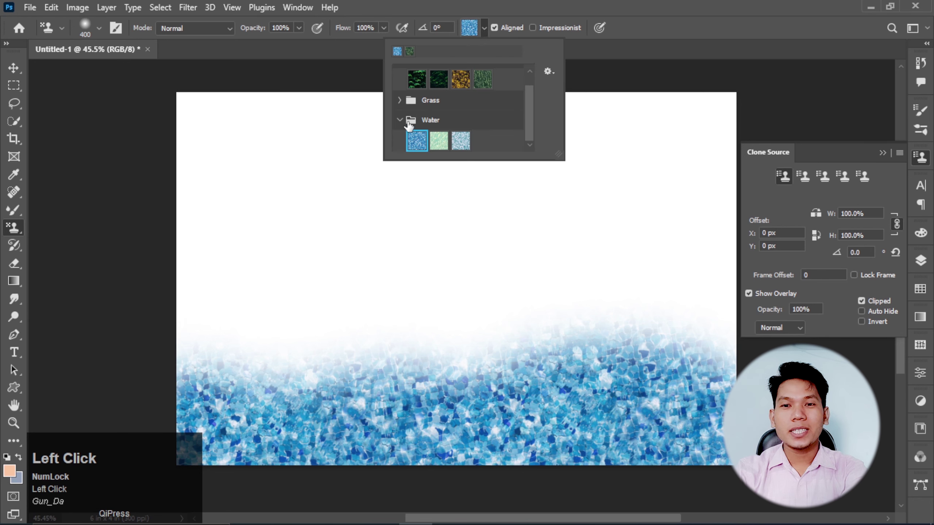
left_click(400, 101)
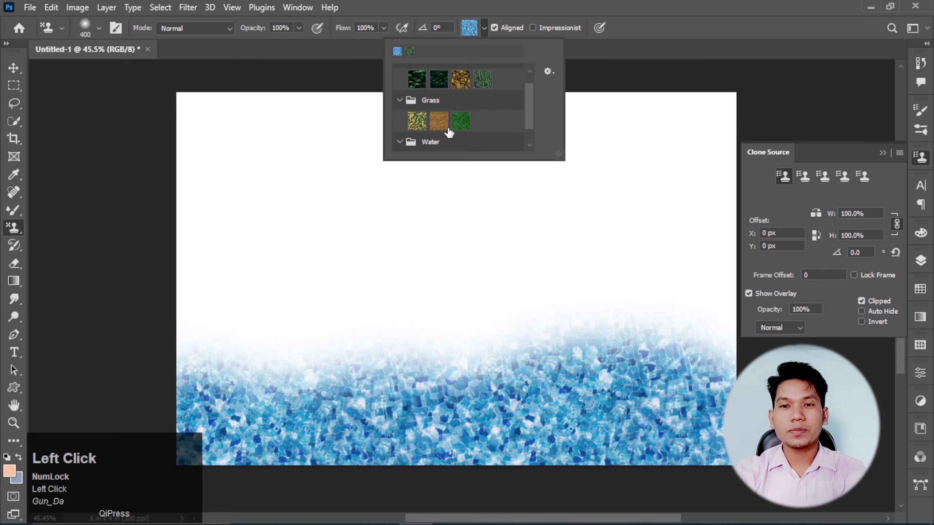
left_click(462, 124)
mouse_move(178, 355)
left_mouse_down()
mouse_move(224, 361)
mouse_move(404, 325)
mouse_move(480, 343)
mouse_move(570, 318)
mouse_move(721, 336)
left_mouse_up()
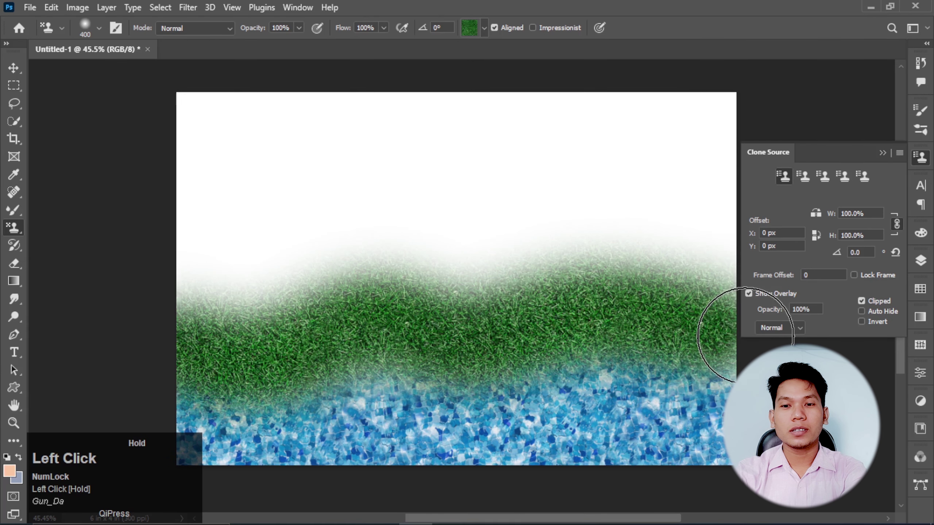
Fill the white area above the grass with the first leafy Trees pattern
left_click(484, 29)
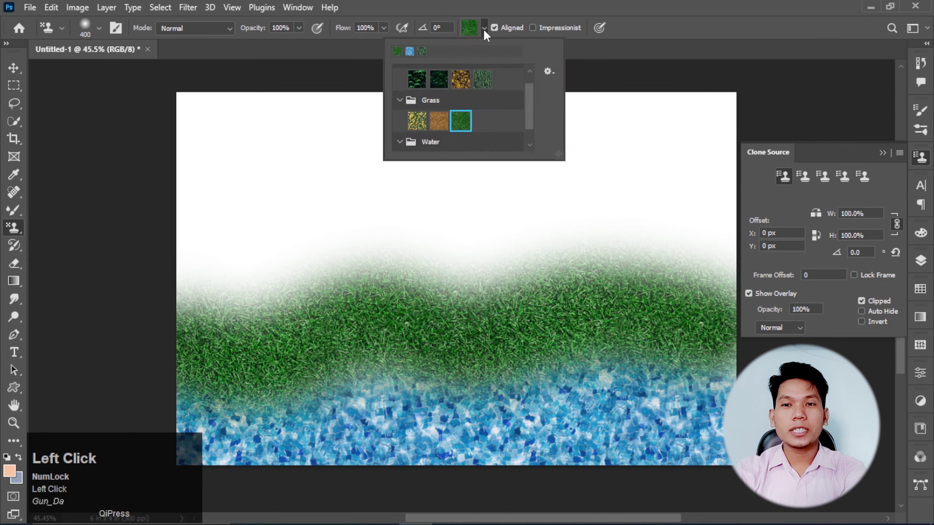
scroll(438, 101, "up", 1)
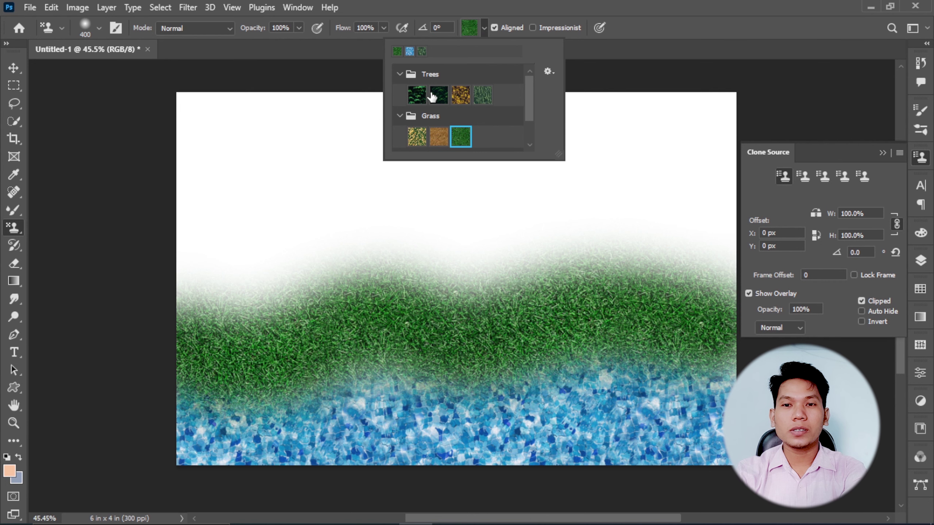
left_click(425, 97)
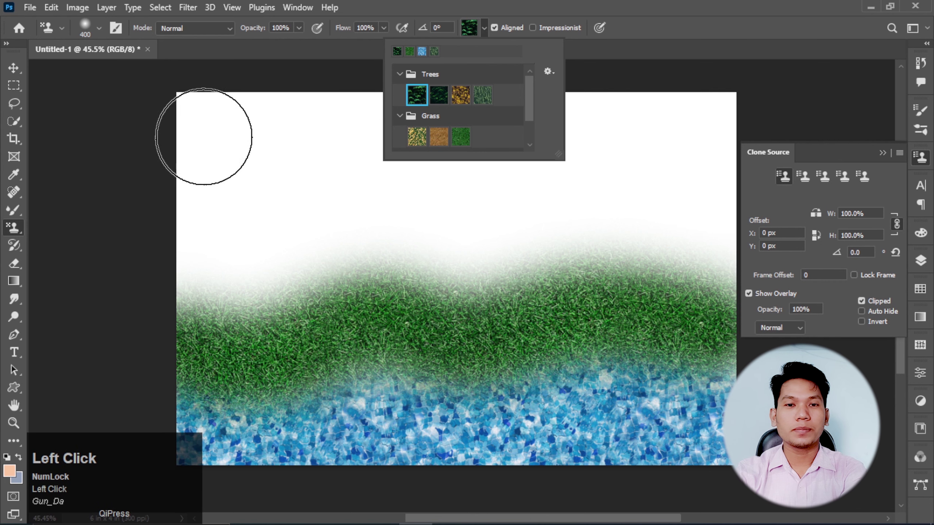
mouse_move(202, 128)
left_mouse_down()
mouse_move(221, 234)
mouse_move(206, 283)
mouse_move(288, 261)
mouse_move(379, 267)
mouse_move(380, 245)
mouse_move(292, 124)
mouse_move(337, 137)
mouse_move(453, 224)
mouse_move(462, 260)
mouse_move(506, 175)
mouse_move(433, 114)
mouse_move(510, 232)
mouse_move(664, 249)
mouse_move(689, 261)
mouse_move(722, 179)
mouse_move(627, 132)
mouse_move(640, 188)
mouse_move(713, 105)
mouse_move(438, 113)
mouse_move(254, 104)
mouse_move(200, 137)
mouse_move(271, 199)
mouse_move(454, 141)
mouse_move(214, 162)
mouse_move(315, 268)
mouse_move(652, 255)
mouse_move(685, 272)
mouse_move(769, 268)
left_mouse_up()
scroll(536, 210, "down", 1)
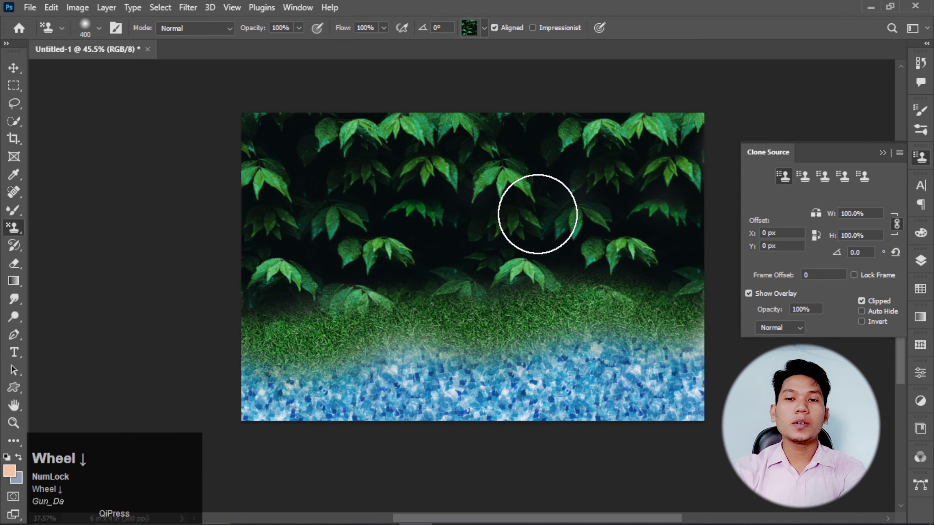
scroll(518, 217, "up", 1)
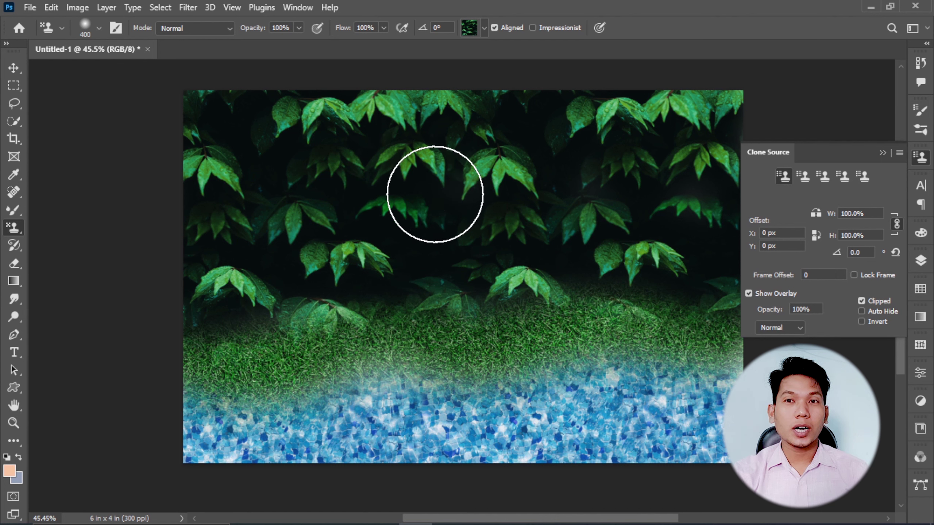
Switch from the Pattern Stamp tool to the History Brush tool
right_click(13, 229)
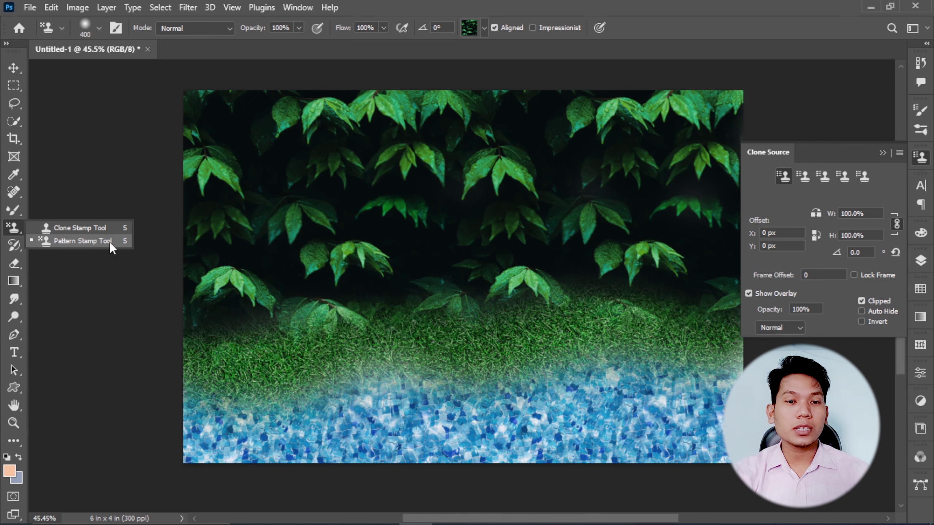
right_click(15, 246)
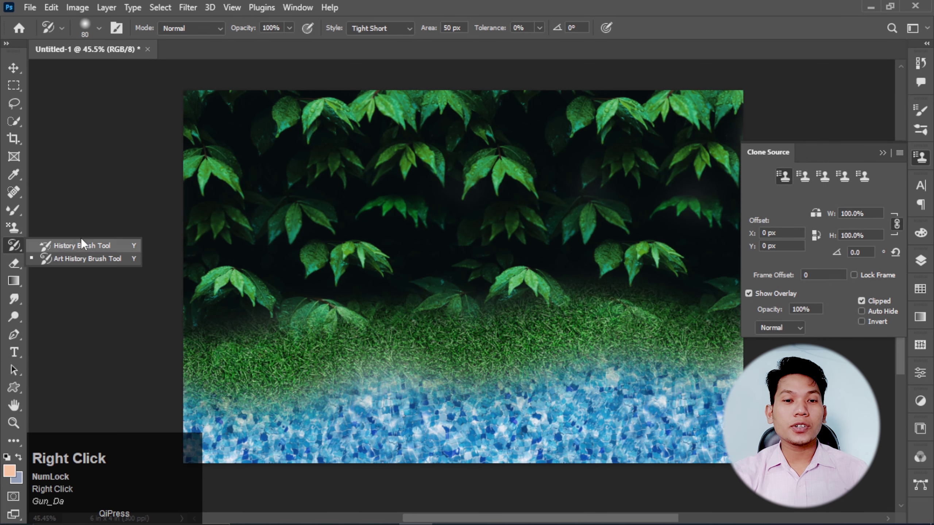
left_click(93, 246)
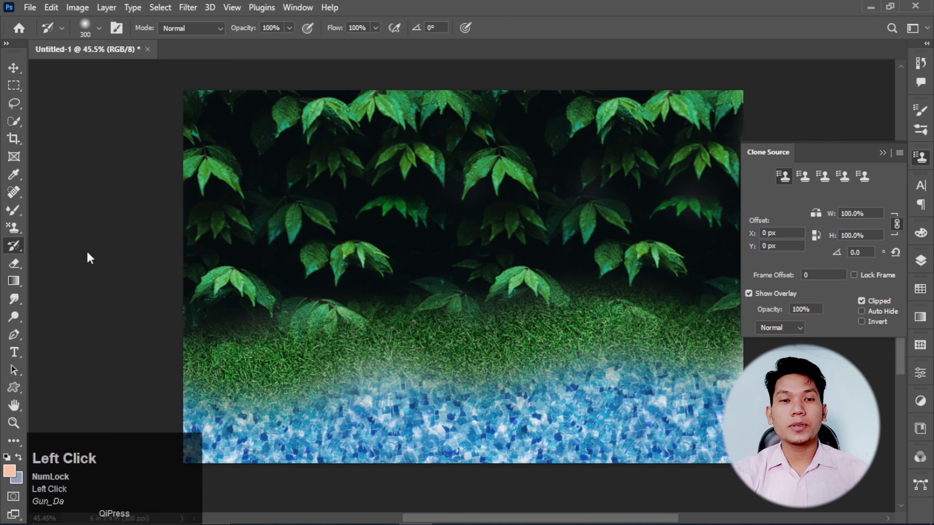
Open the recent yellow T-shirt portrait and apply Curves, raising input 114 to output 157 and lowering the shadows
left_click(22, 32)
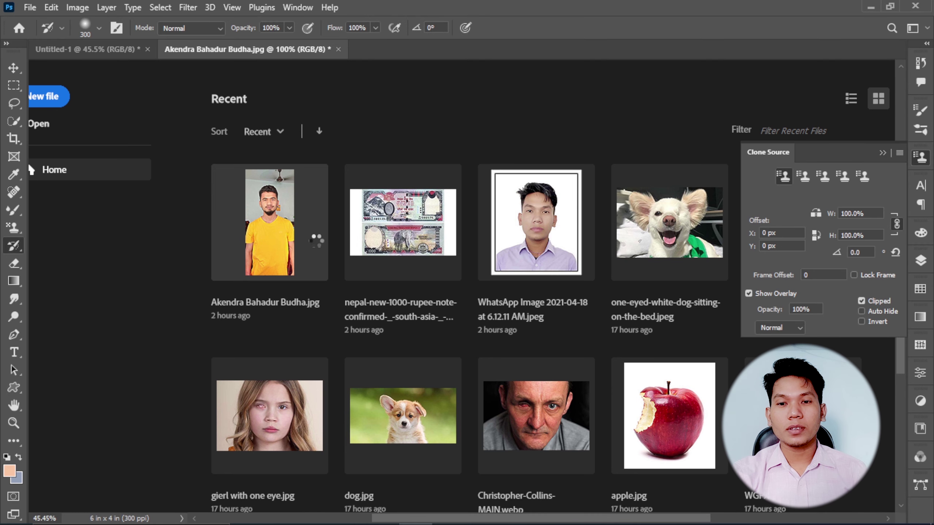
scroll(486, 211, "up", 3)
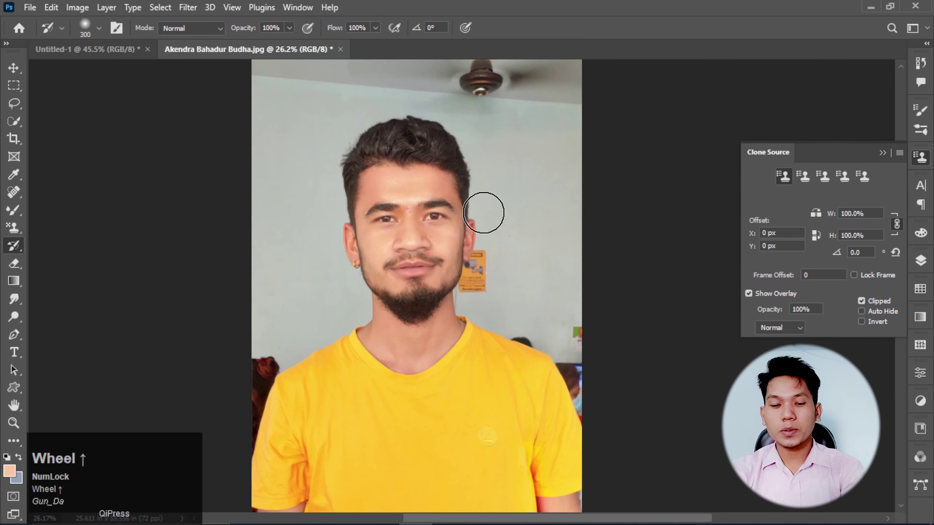
key("ctrl")
key("ctrl+m")
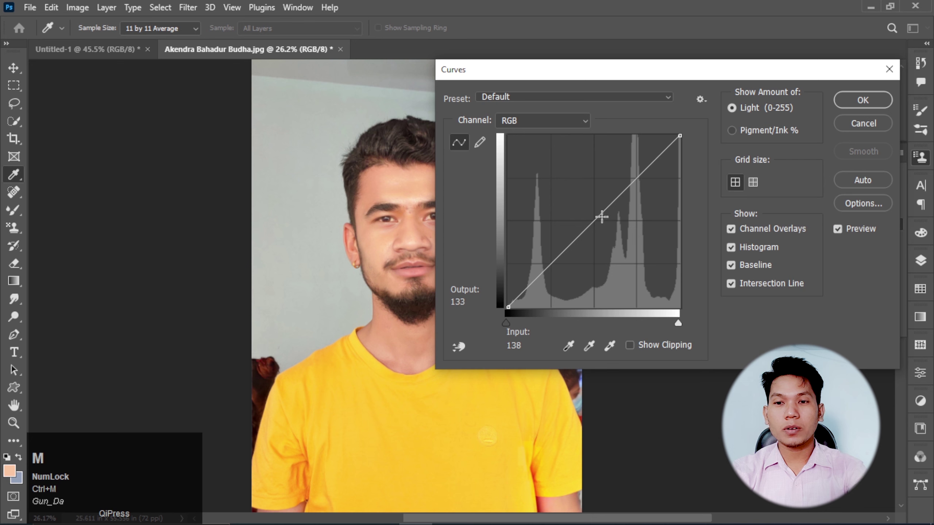
left_click_drag(596, 211, 585, 202)
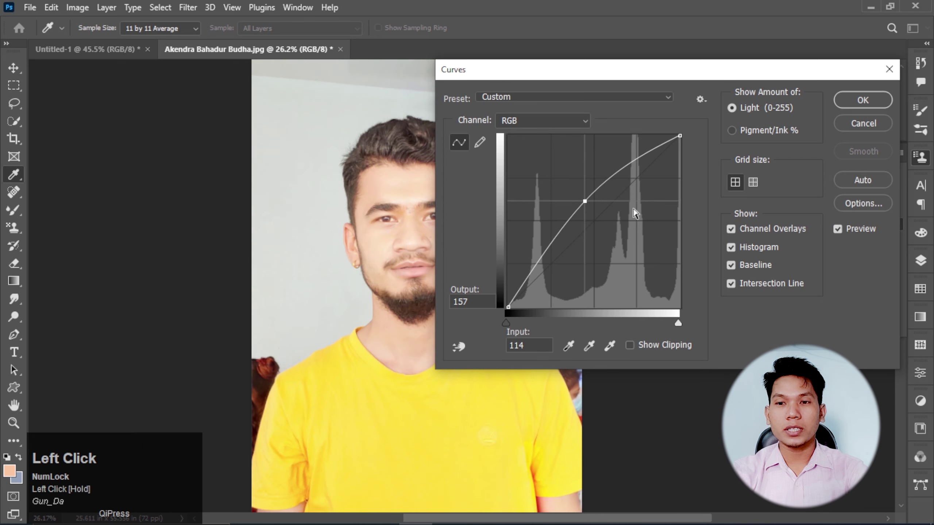
left_click_drag(553, 265, 552, 270)
left_click(862, 100)
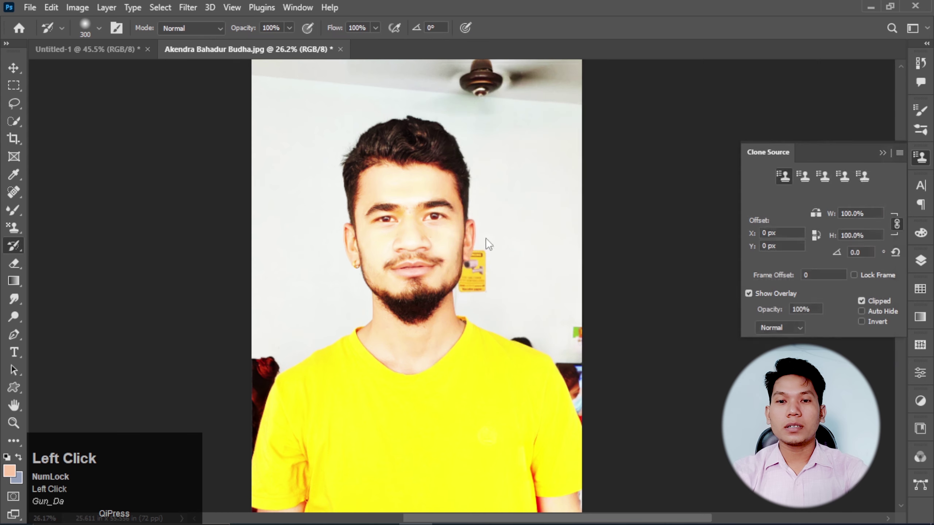
Paint over the man's face, neck and part of the adjacent wall in the peach foreground colour with a 300 px Brush
scroll(441, 246, "up", 2)
scroll(441, 246, "down", 2)
scroll(441, 244, "up", 2)
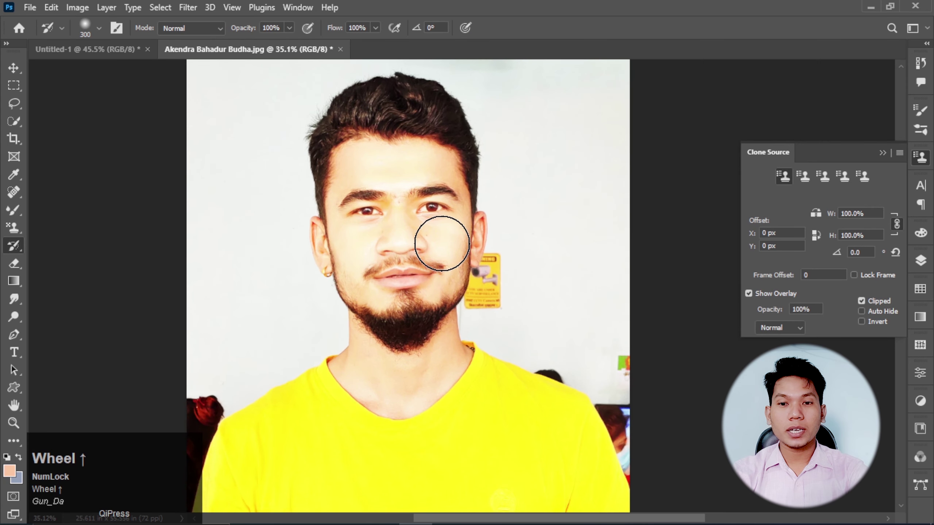
scroll(442, 243, "down", 1)
scroll(445, 235, "up", 2)
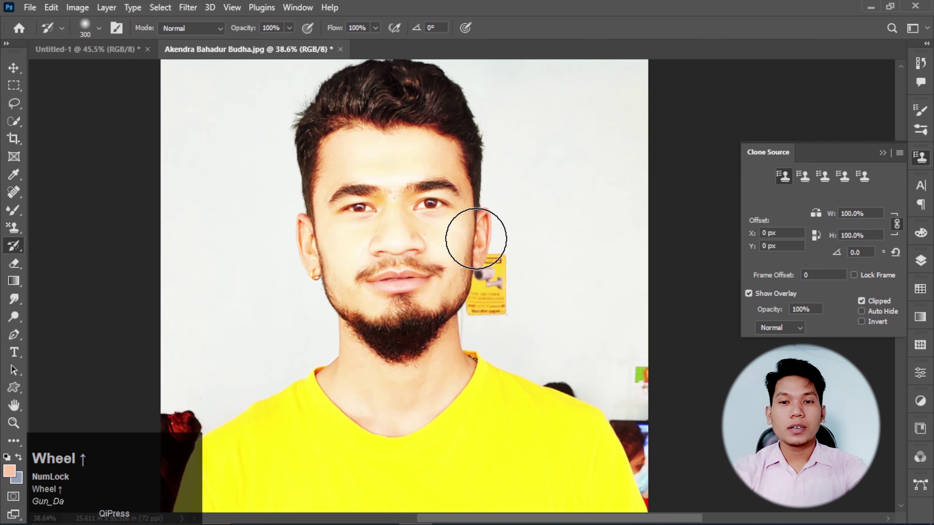
right_click(18, 211)
left_click(86, 207)
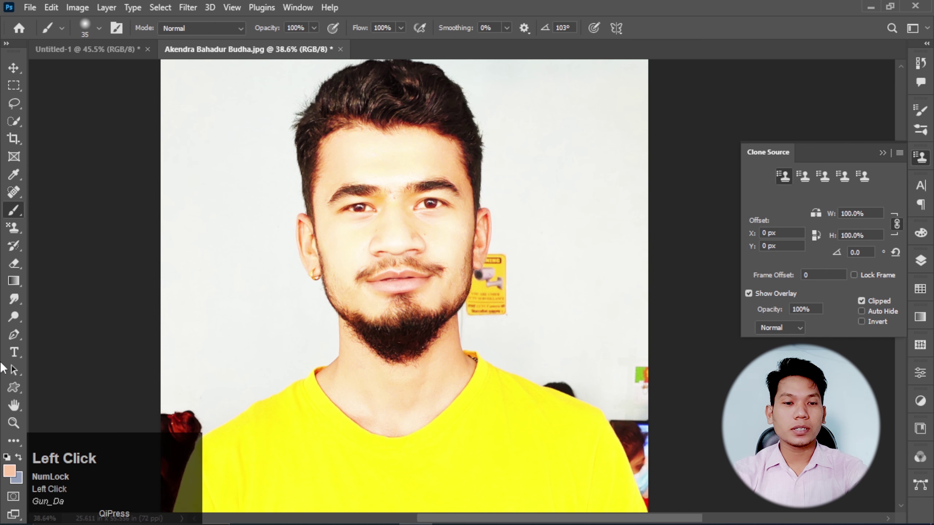
key("bracketright")
key("bracketright")
key("bracketright")
key("bracketright")
key("bracketright")
key("bracketright")
key("bracketright")
key("bracketright")
key("bracketright")
key("bracketright")
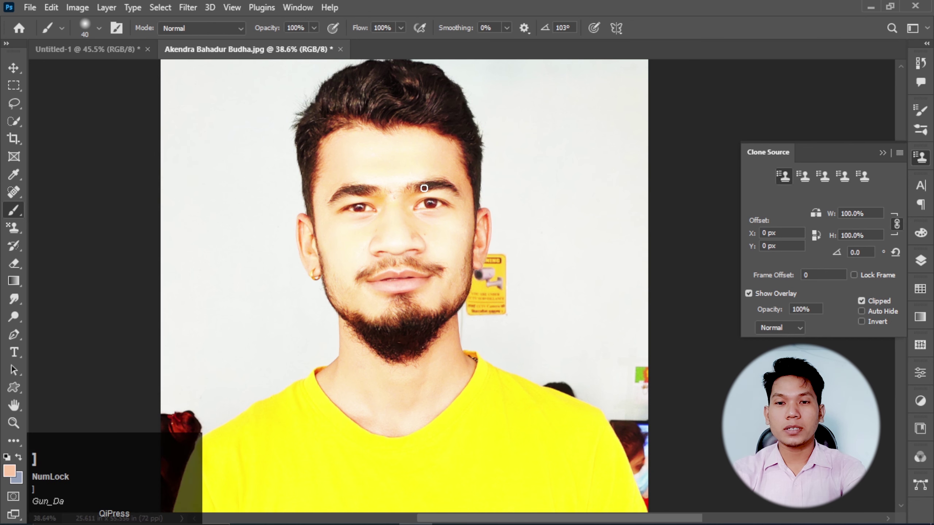
mouse_move(385, 151)
left_mouse_down()
mouse_move(407, 152)
mouse_move(339, 177)
mouse_move(357, 316)
left_mouse_up()
left_click_drag(472, 387, 660, 290)
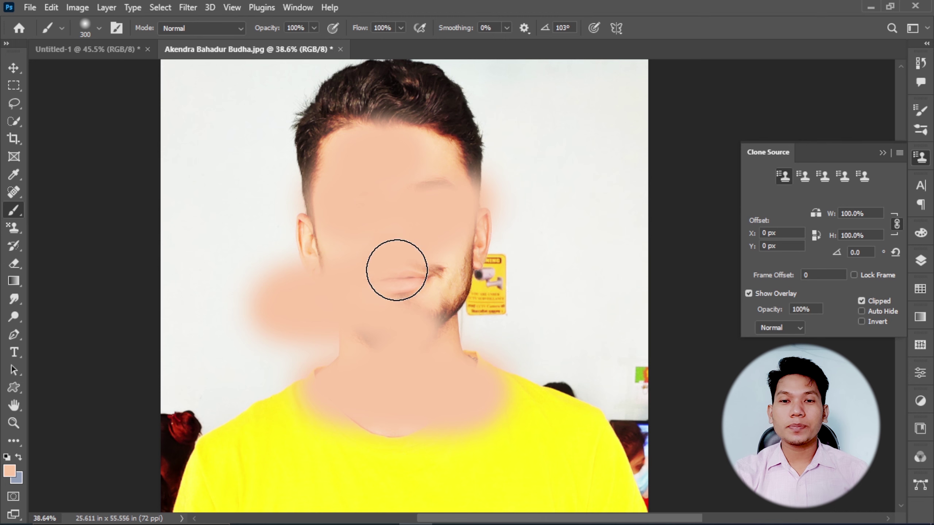
Restore the portrait's face, hair, upper shirt and surrounding wall to the original state with the History Brush at size 500
right_click(14, 246)
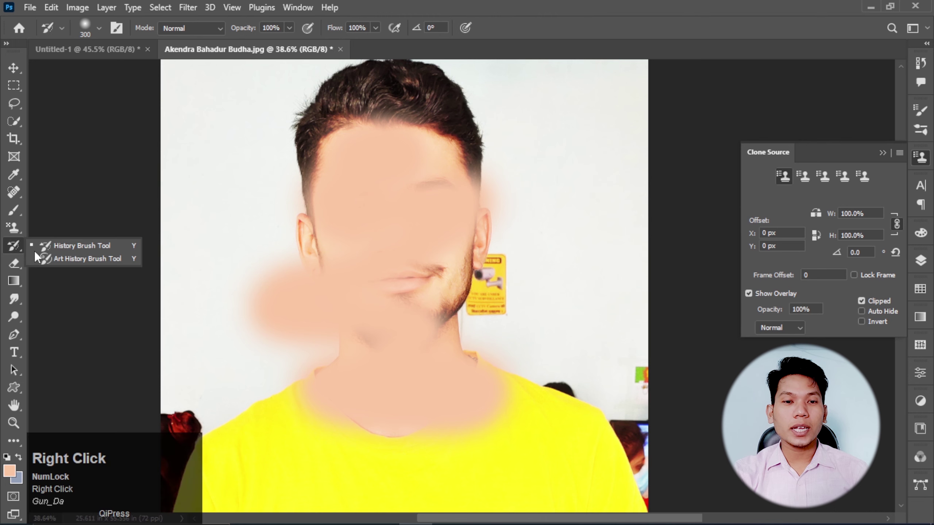
left_click(89, 244)
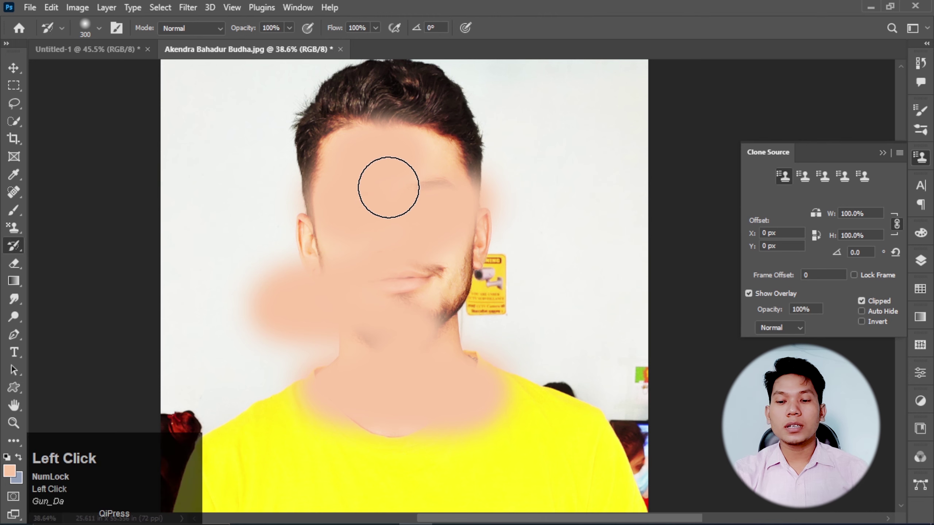
key("bracketright")
key("bracketright")
mouse_move(402, 168)
left_mouse_down()
mouse_move(346, 167)
mouse_move(484, 209)
mouse_move(350, 234)
mouse_move(326, 262)
mouse_move(340, 349)
mouse_move(396, 281)
mouse_move(440, 403)
mouse_move(388, 220)
mouse_move(390, 147)
mouse_move(521, 237)
mouse_move(280, 149)
mouse_move(527, 306)
mouse_move(506, 181)
mouse_move(196, 96)
mouse_move(354, 247)
mouse_move(506, 289)
left_mouse_up()
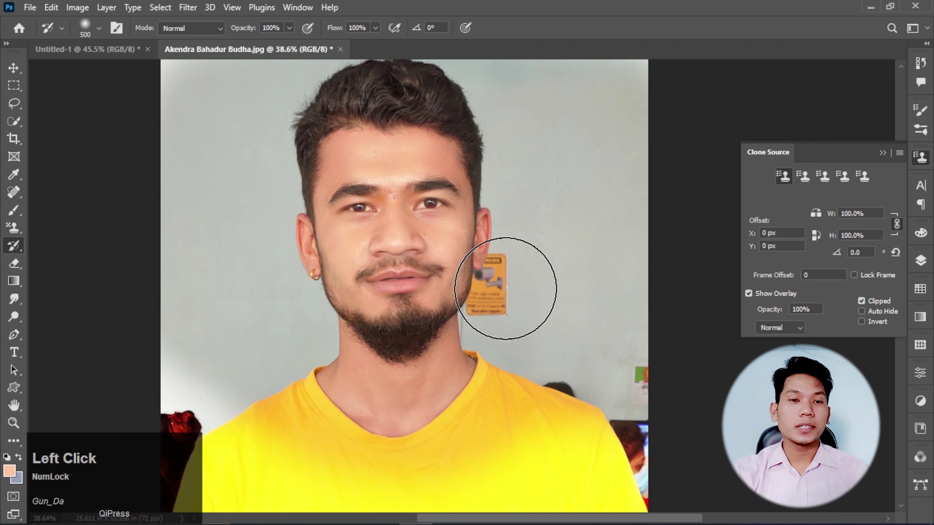
Smear the portrait's head, shoulders and background wall with the Art History Brush at size 300, undoing the first stroke and repainting
right_click(14, 245)
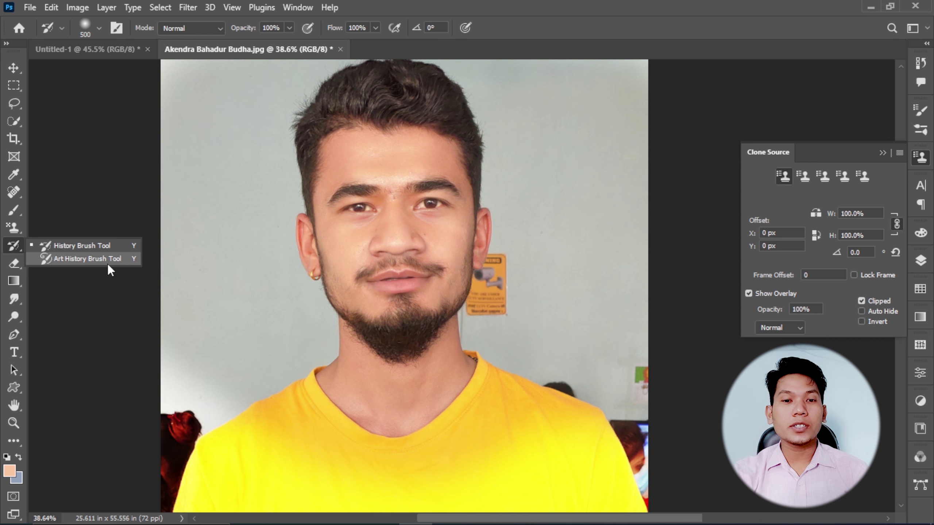
left_click(133, 261)
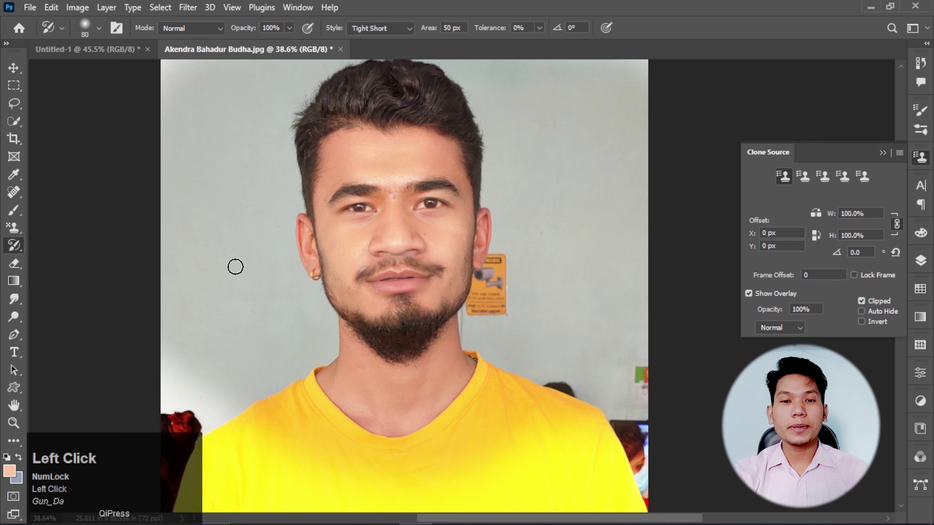
key("bracketright")
key("bracketright")
key("bracketright")
key("bracketright")
key("bracketright")
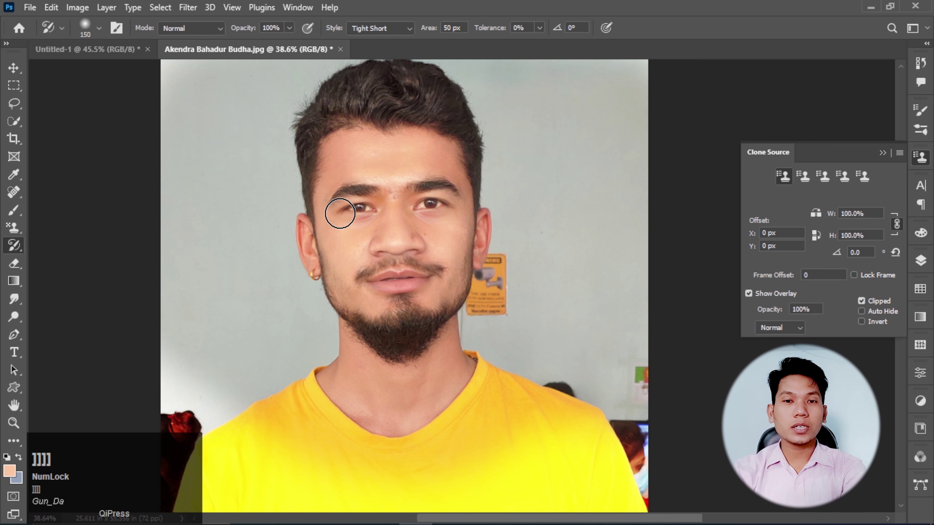
scroll(340, 213, "down", 2)
key("bracketright")
key("bracketright")
key("bracketright")
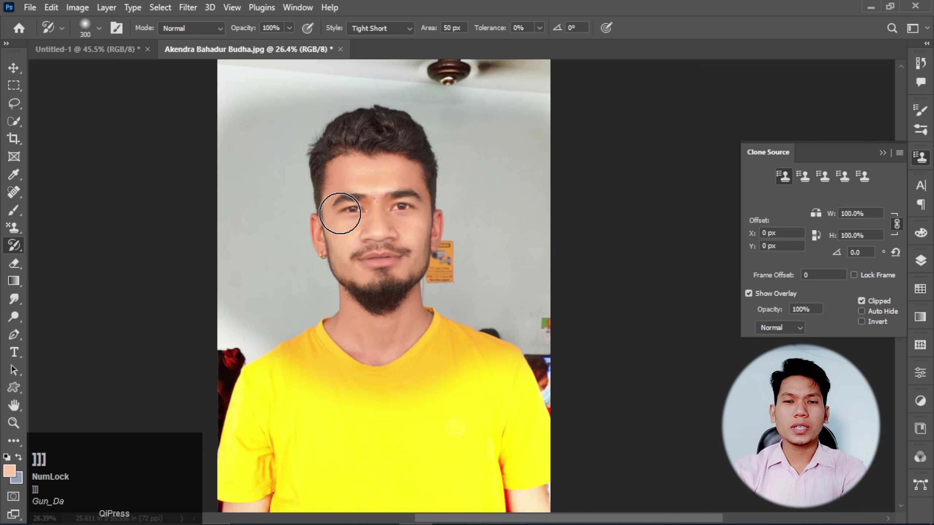
scroll(342, 213, "down", 1)
scroll(376, 226, "up", 1)
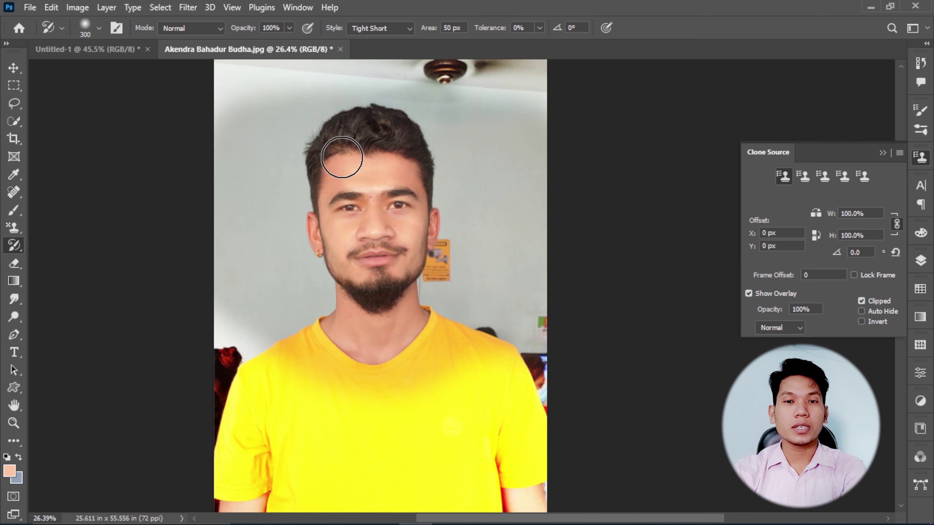
mouse_move(340, 156)
left_mouse_down()
mouse_move(321, 165)
mouse_move(387, 242)
mouse_move(399, 303)
mouse_move(289, 344)
mouse_move(293, 380)
mouse_move(525, 231)
mouse_move(475, 156)
mouse_move(350, 137)
mouse_move(326, 281)
mouse_move(282, 281)
mouse_move(406, 244)
mouse_move(373, 108)
mouse_move(463, 78)
mouse_move(360, 254)
mouse_move(443, 490)
mouse_move(521, 464)
mouse_move(506, 326)
mouse_move(450, 239)
mouse_move(380, 249)
mouse_move(381, 199)
mouse_move(489, 122)
mouse_move(512, 137)
left_mouse_up()
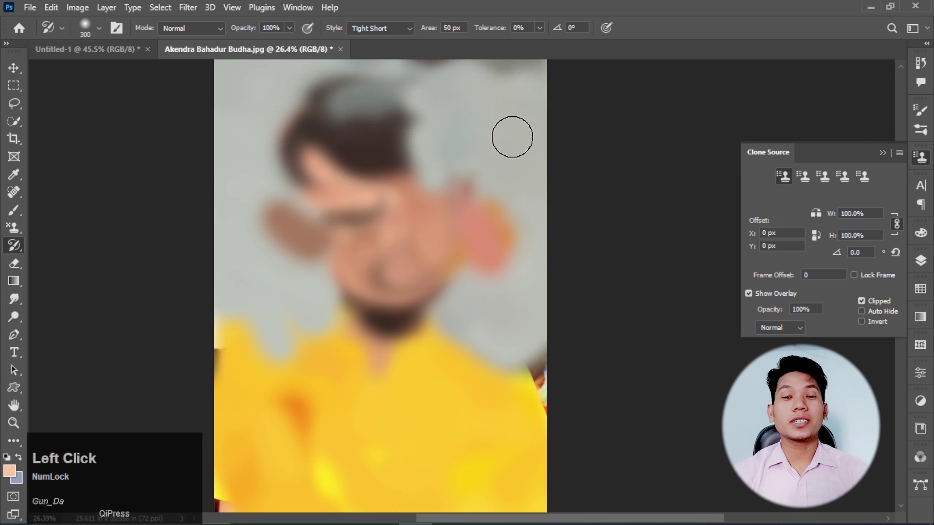
key("ctrl+z")
left_click(344, 189)
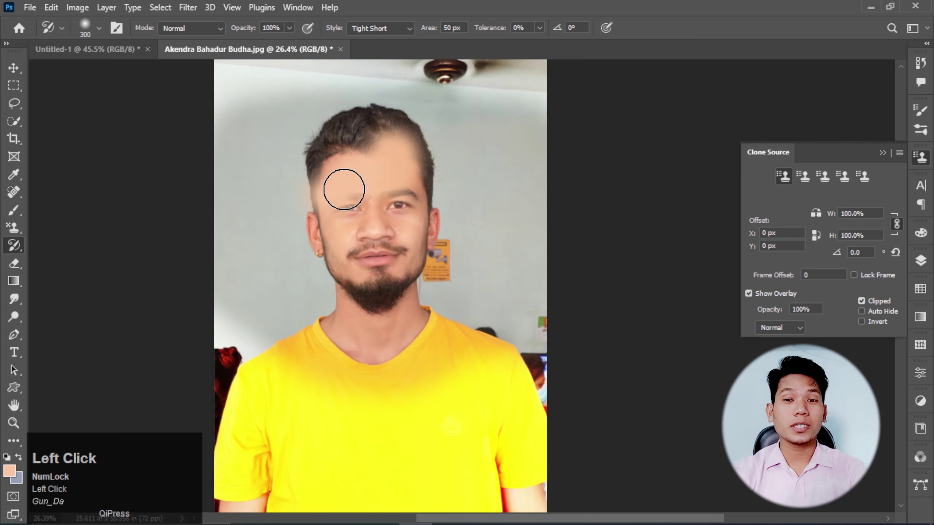
mouse_move(343, 189)
left_mouse_down()
mouse_move(317, 194)
mouse_move(354, 344)
mouse_move(457, 134)
left_mouse_up()
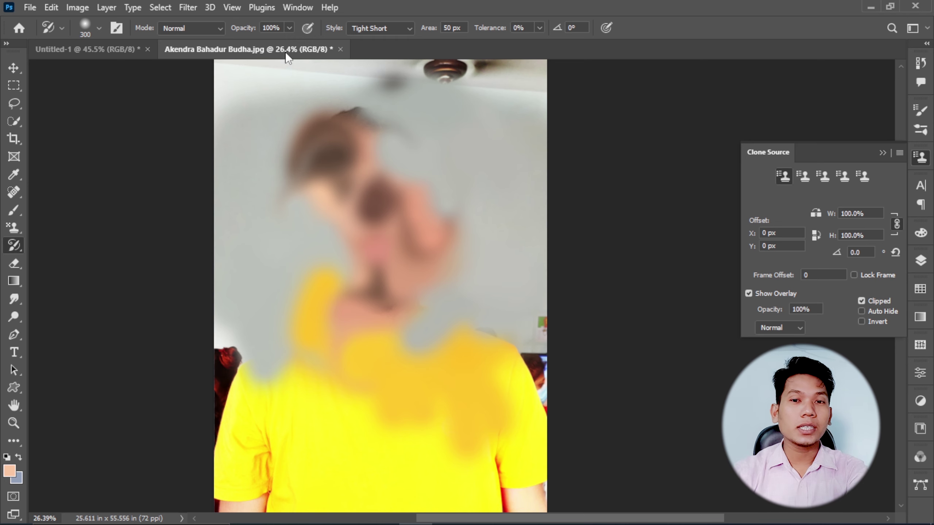
Close the portrait without saving and switch to the Pattern Stamp tool in the leaves, grass and water document
left_click(341, 49)
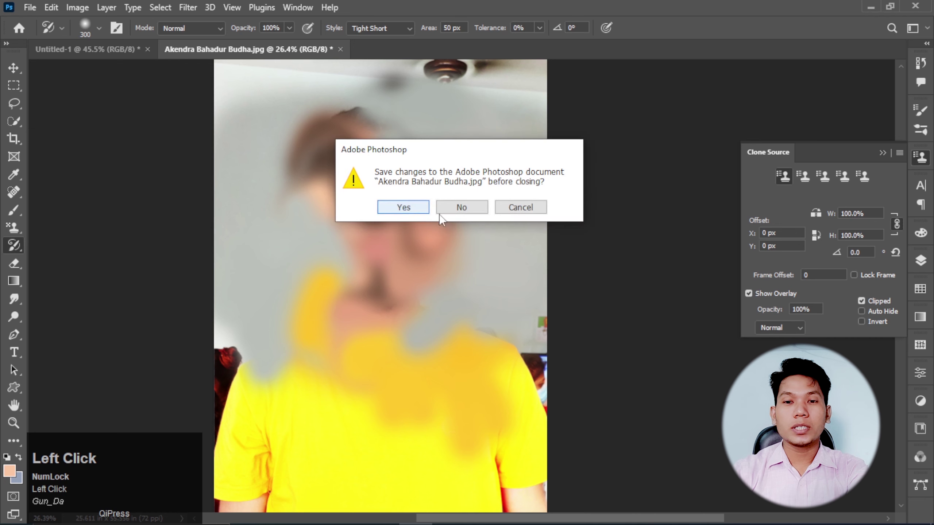
left_click(457, 213)
right_click(22, 253)
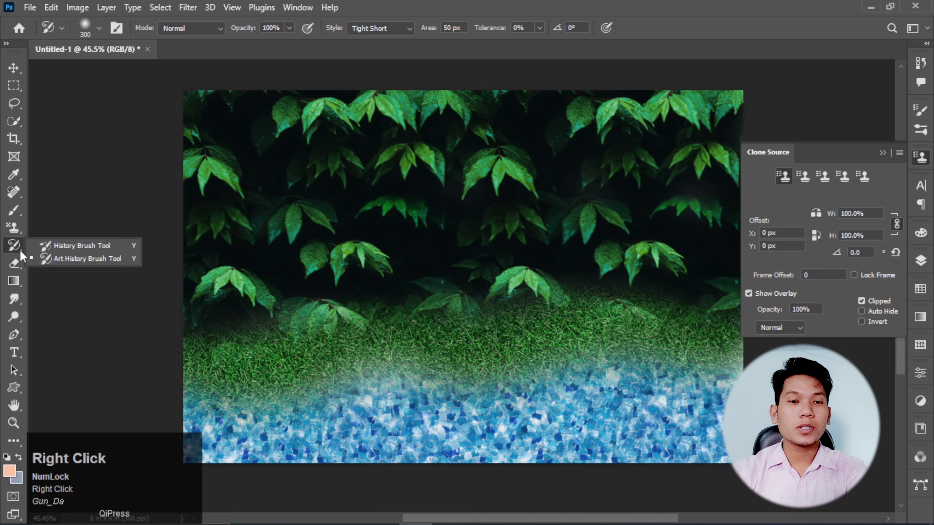
right_click(12, 229)
left_click(97, 240)
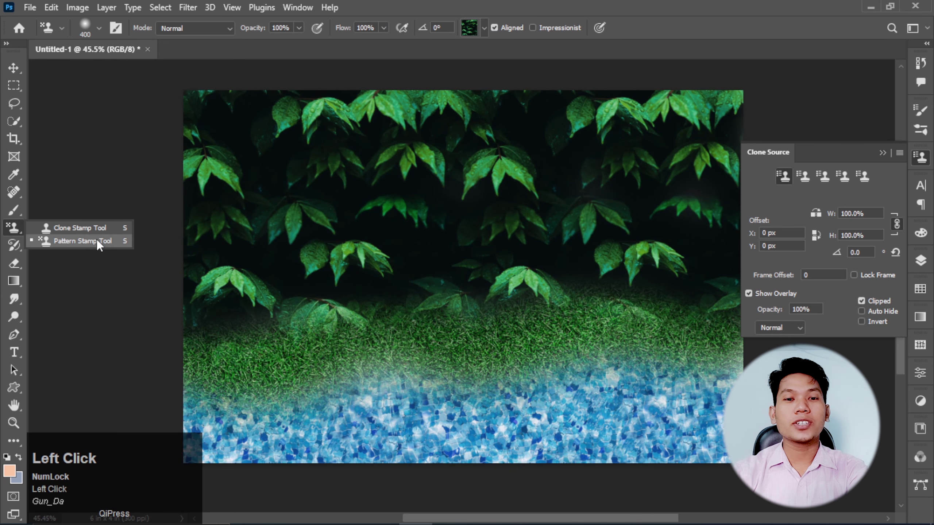
Collapse the Trees, Grass and Water groups in the Pattern Stamp's pattern picker
left_click(147, 50)
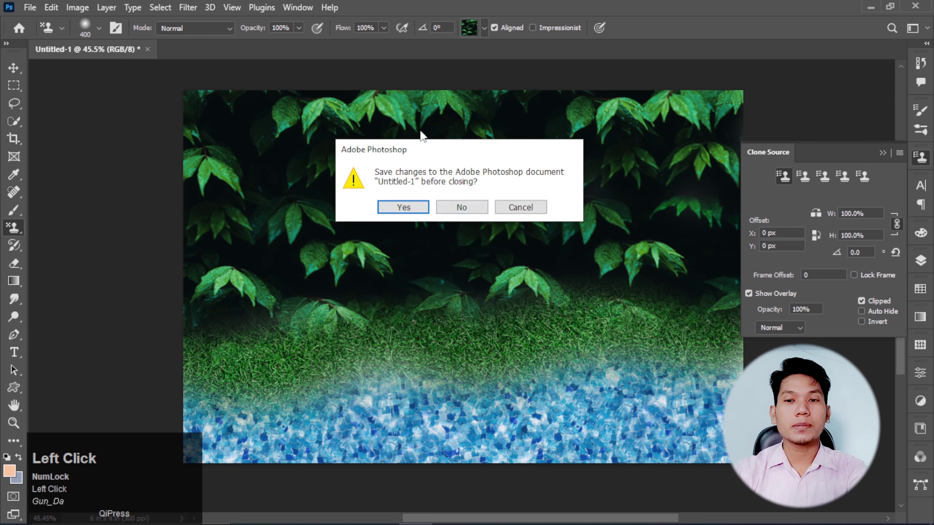
left_click(521, 208)
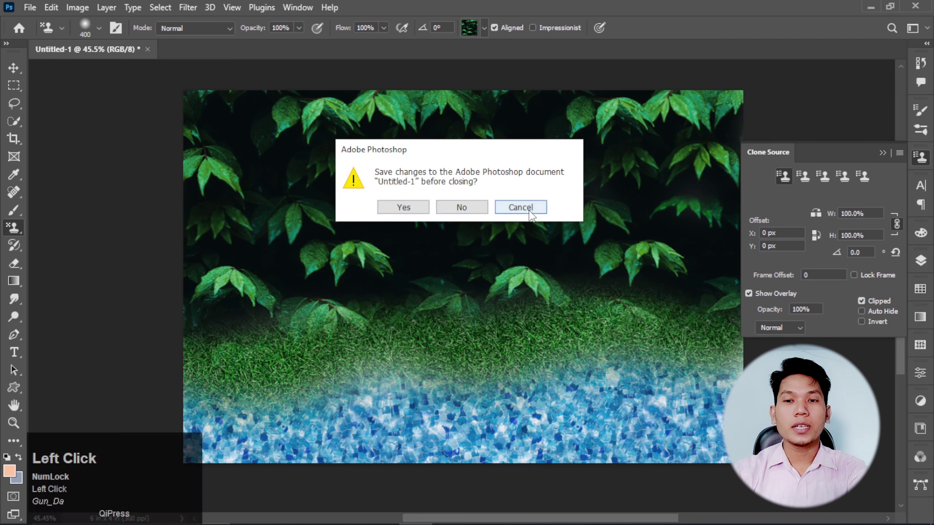
left_click(485, 28)
scroll(480, 111, "down", 3)
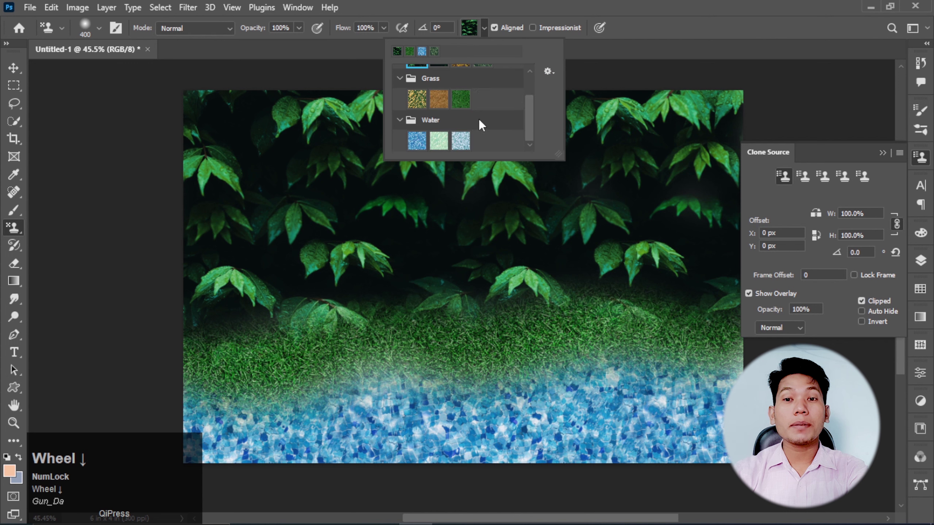
scroll(479, 119, "up", 2)
left_click(397, 119)
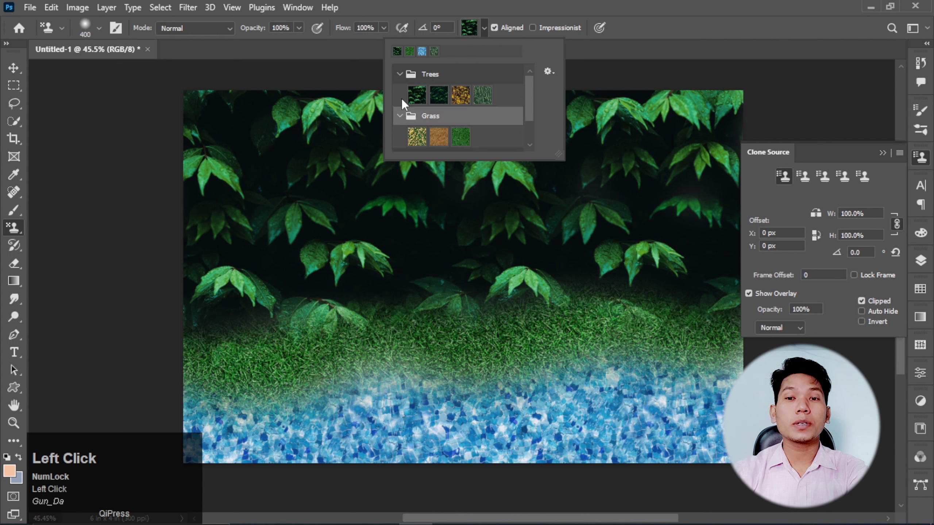
left_click(403, 75)
left_click(399, 93)
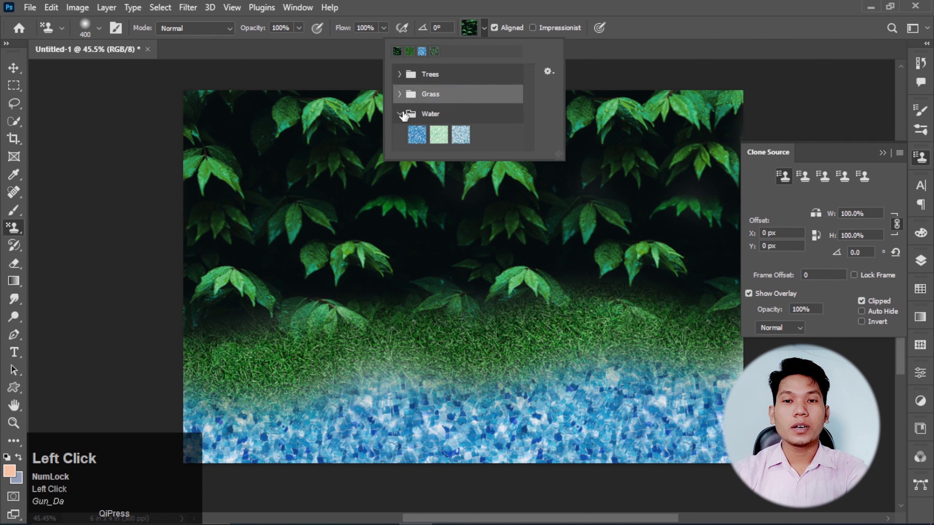
left_click(400, 115)
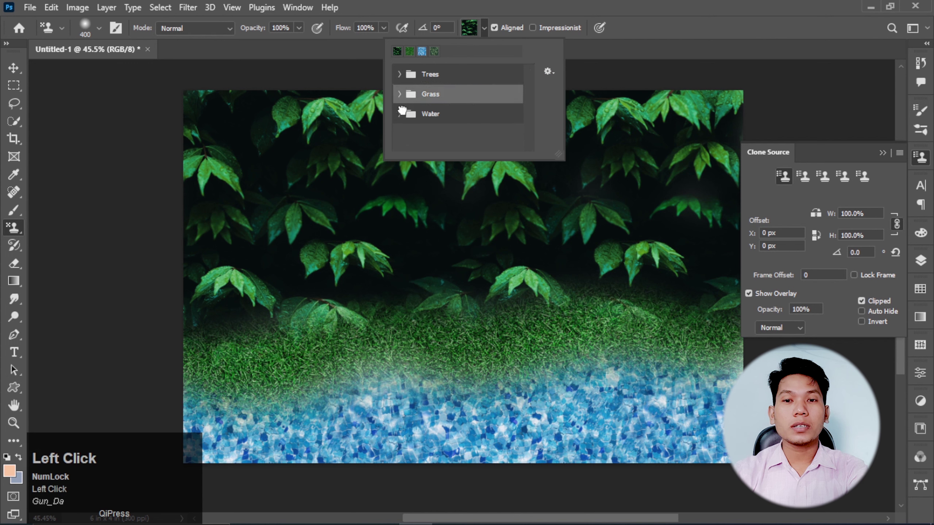
Close Untitled-1 without saving and open the recent photo WhatsApp Image 2021-04-18 at 6.12.11 AM.jpeg
left_click(148, 49)
left_click(463, 206)
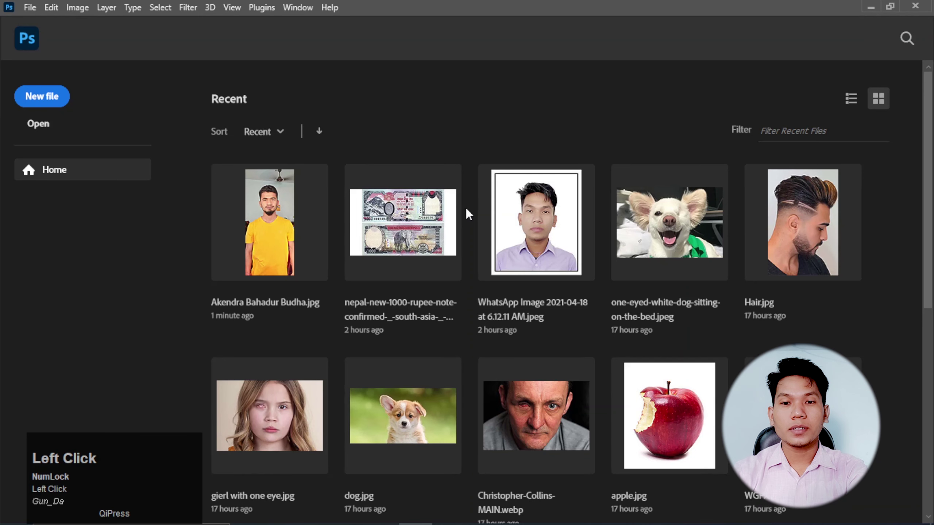
left_click(529, 222)
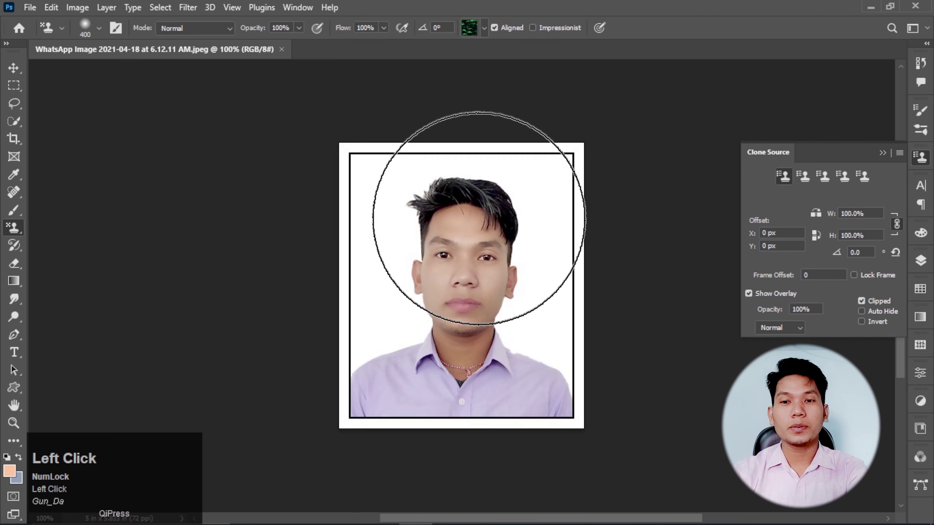
Activate the Pattern Stamp tool for the ID photo and reduce its brush size to 125 px
scroll(465, 232, "down", 1)
left_click(11, 66)
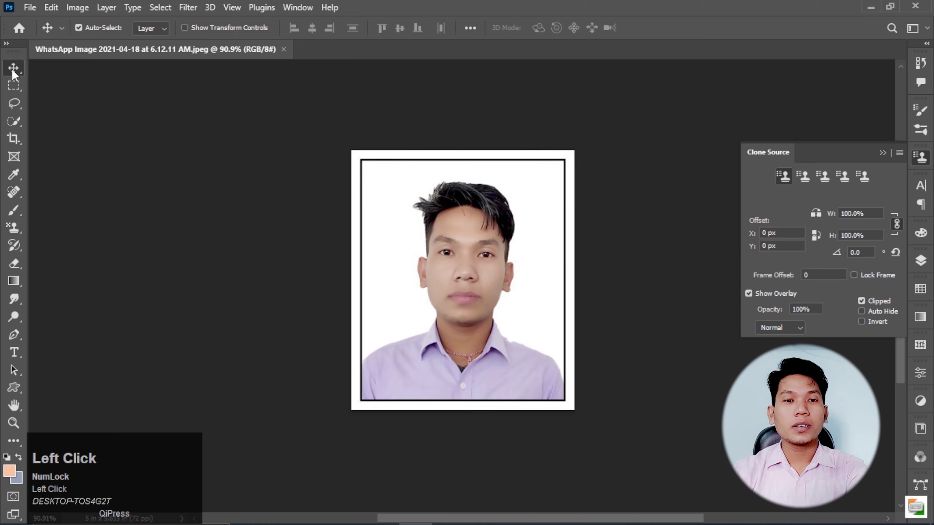
left_click(15, 228)
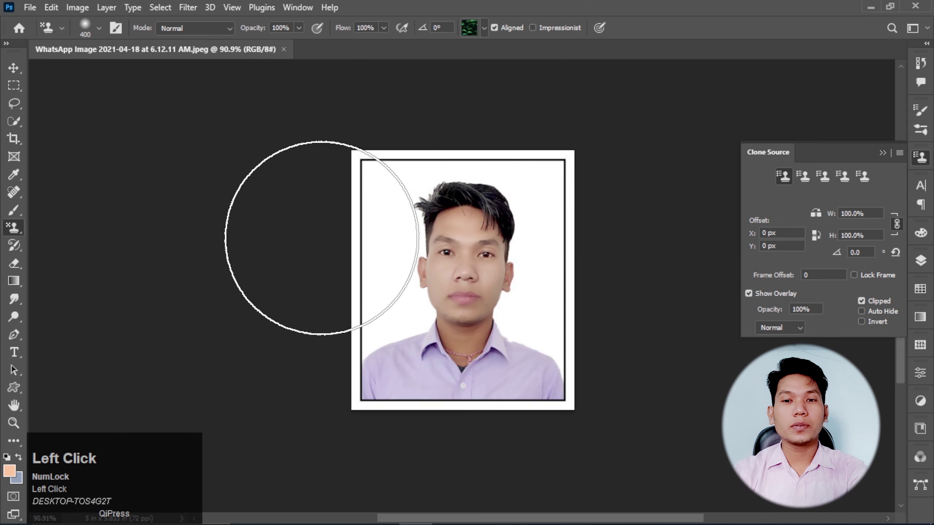
key("bracketleft")
key("bracketleft")
key("bracketleft")
key("bracketleft")
key("bracketleft")
key("bracketleft")
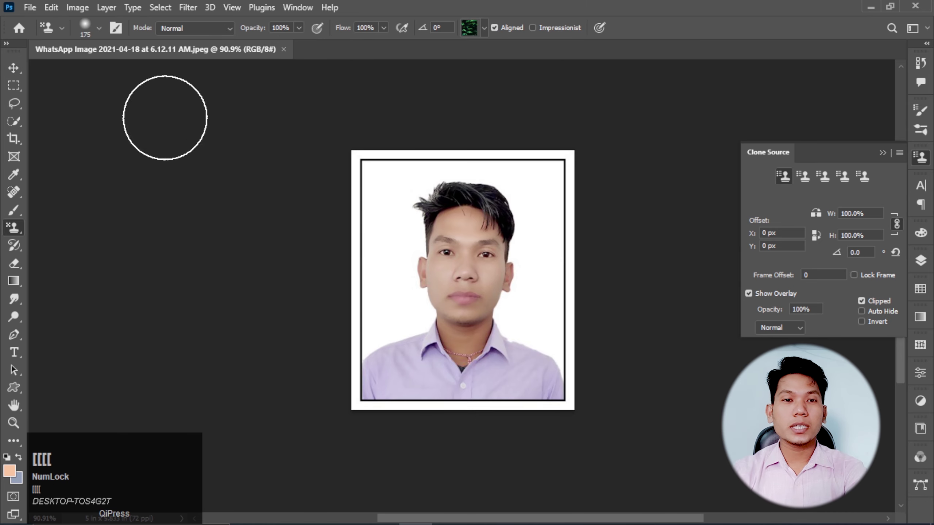
Define the whole ID photo as a new pattern, entering the person's first name as the pattern name
left_click(52, 8)
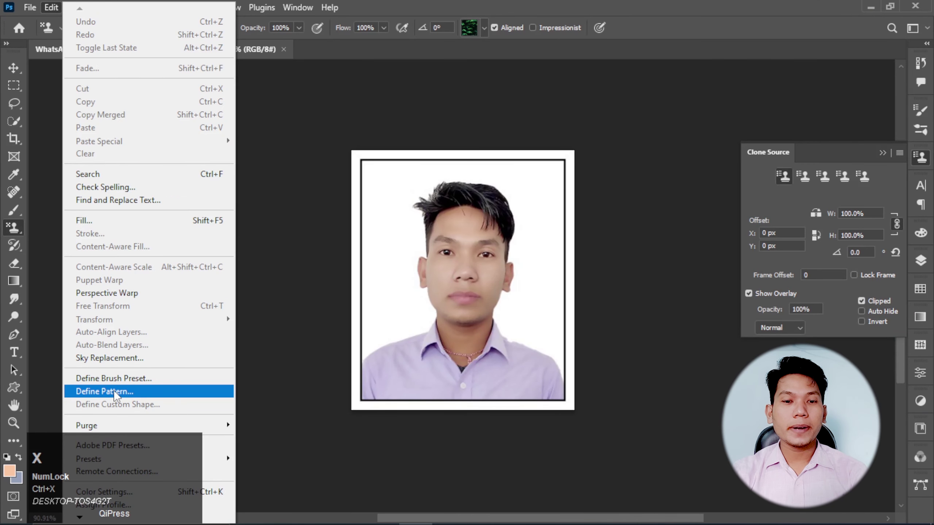
left_click(114, 390)
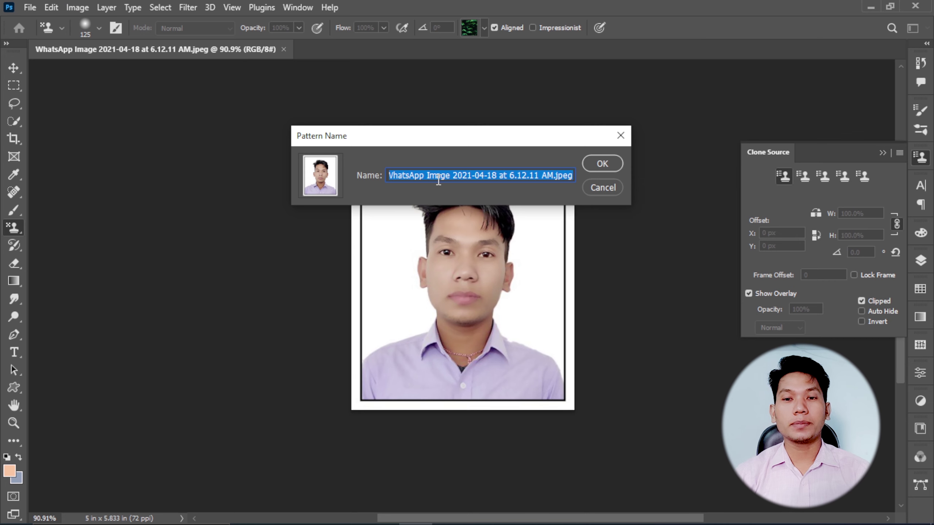
type("Punam")
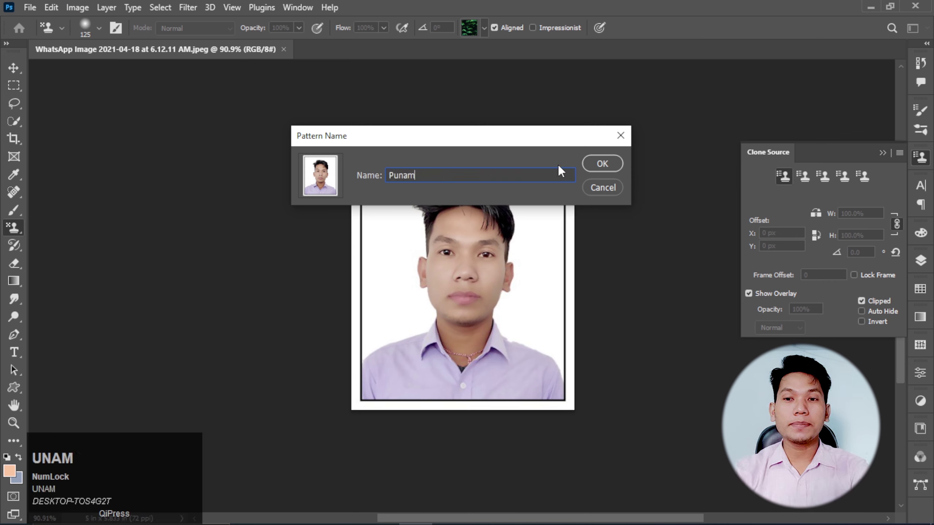
left_click(595, 164)
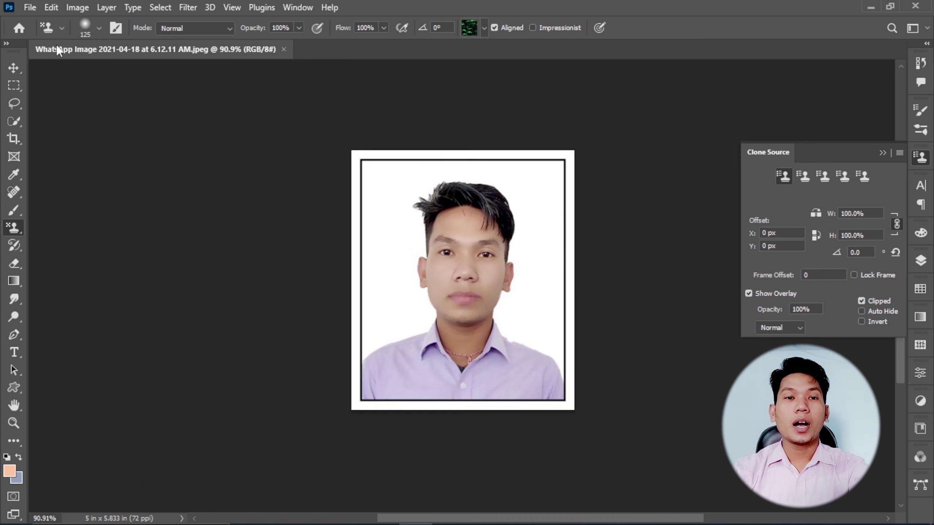
Create a new A4 portrait document, 210 x 297 mm at 300 ppi, from the recent presets
left_click(30, 8)
left_click(41, 20)
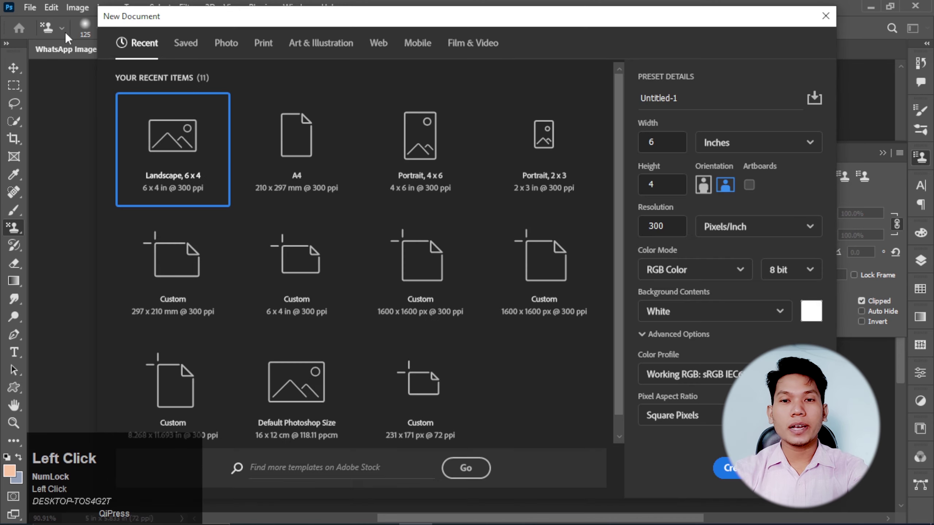
left_click(307, 167)
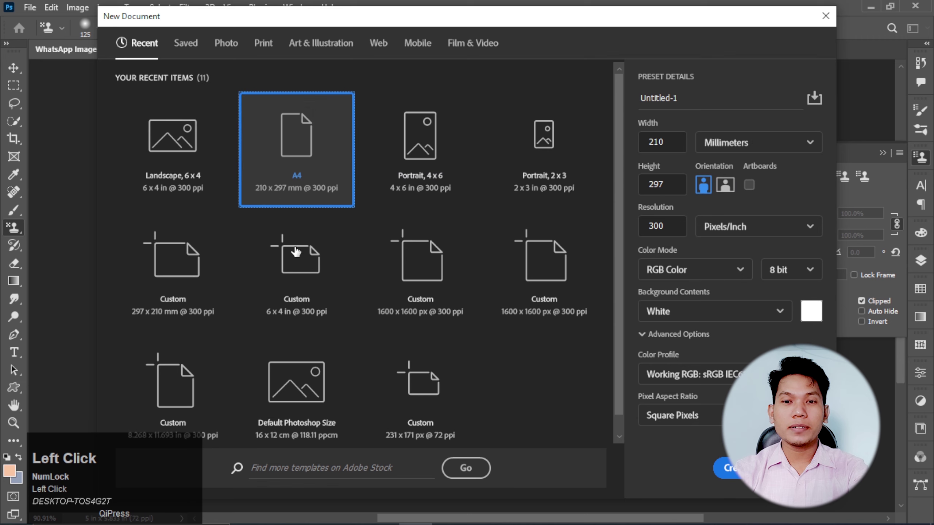
left_click(720, 468)
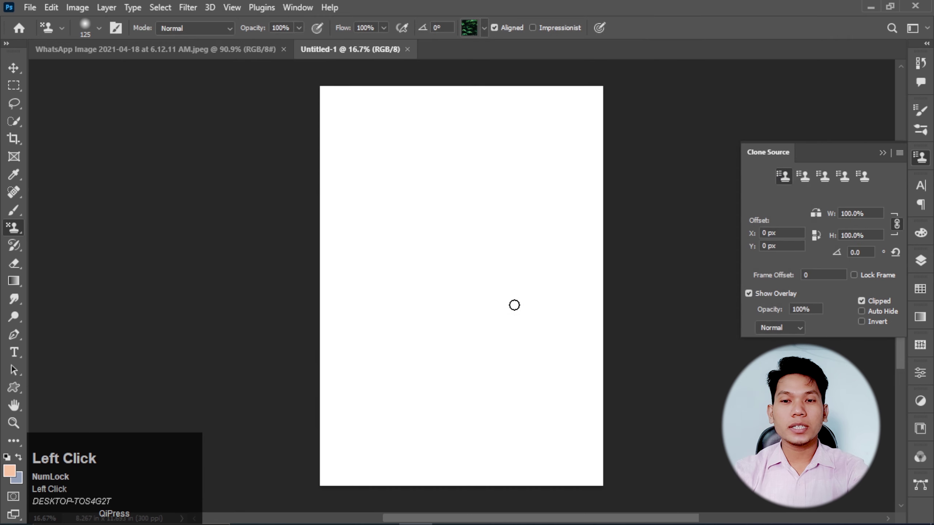
scroll(409, 248, "down", 1)
scroll(409, 248, "up", 1)
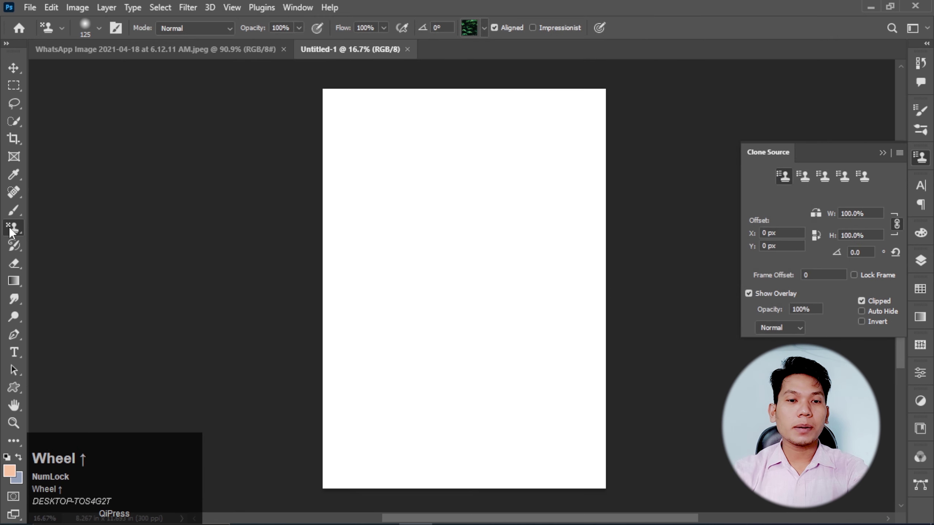
Activate the Pattern Stamp tool and choose the ID photo as its pattern
right_click(12, 233)
left_click(92, 245)
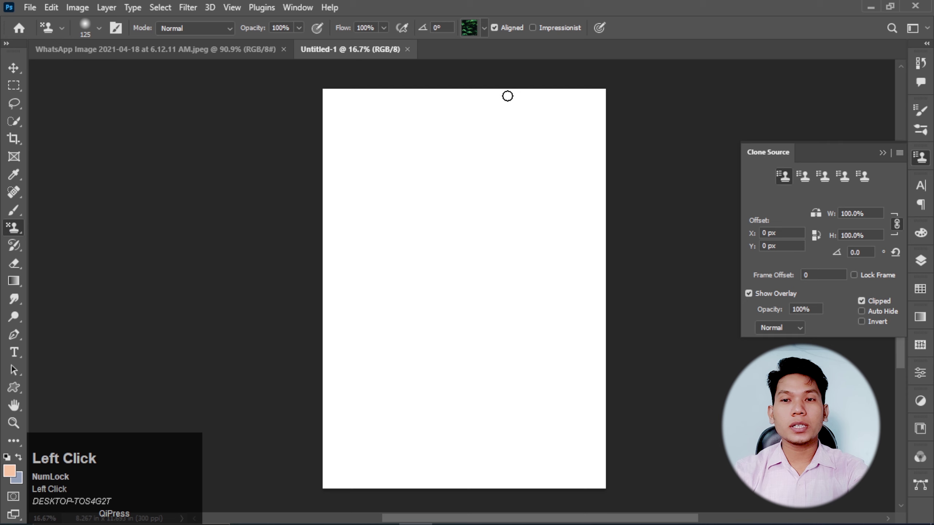
left_click(486, 31)
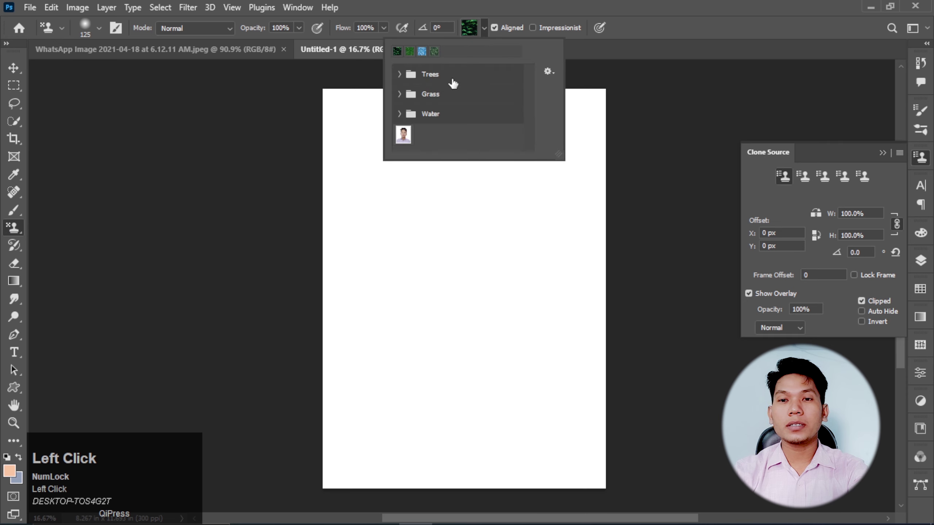
left_click(404, 135)
left_click(260, 118)
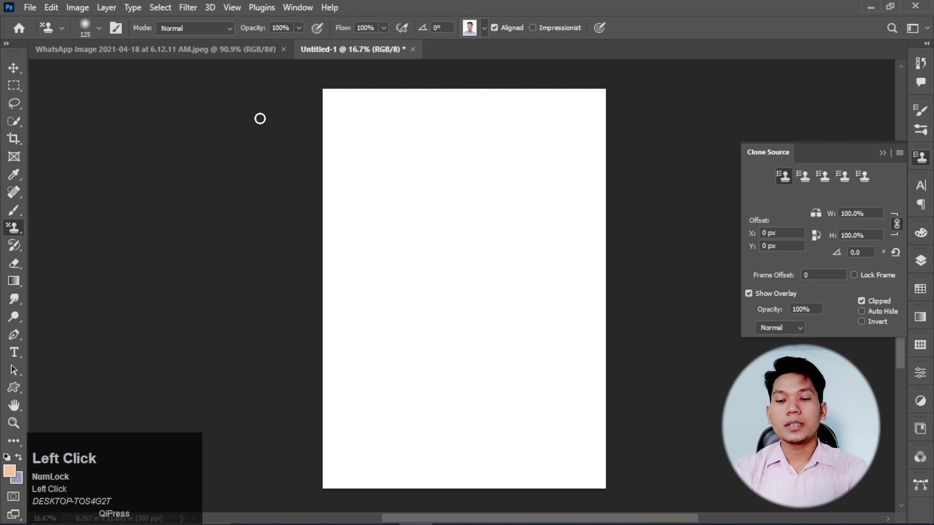
Enlarge the Pattern Stamp brush to 700 px, paint the ID photo pattern over the whole page, and undo the painting
key("bracketright")
key("bracketright")
key("bracketright")
key("bracketright")
key("bracketright")
key("bracketright")
key("bracketright")
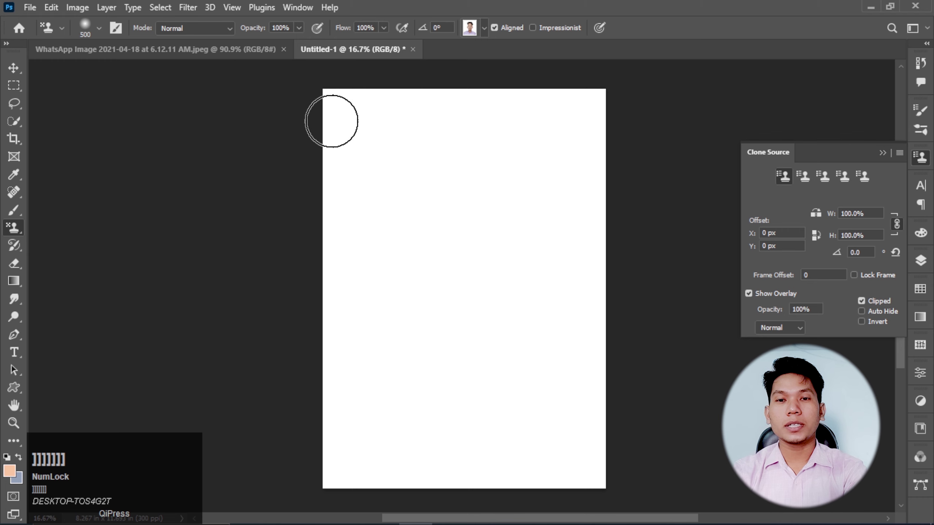
key("bracketright")
key("bracketright")
mouse_move(334, 115)
left_mouse_down()
mouse_move(568, 123)
mouse_move(429, 109)
mouse_move(597, 100)
mouse_move(433, 95)
mouse_move(472, 119)
mouse_move(590, 144)
mouse_move(436, 183)
mouse_move(520, 209)
mouse_move(570, 255)
mouse_move(551, 269)
mouse_move(605, 265)
mouse_move(583, 288)
mouse_move(517, 317)
mouse_move(547, 318)
mouse_move(401, 257)
mouse_move(426, 355)
mouse_move(606, 331)
mouse_move(567, 303)
mouse_move(393, 328)
mouse_move(614, 298)
mouse_move(702, 339)
mouse_move(425, 360)
mouse_move(529, 409)
mouse_move(336, 359)
mouse_move(285, 382)
mouse_move(414, 367)
mouse_move(362, 391)
mouse_move(513, 440)
mouse_move(556, 396)
mouse_move(379, 414)
mouse_move(438, 474)
mouse_move(584, 445)
mouse_move(440, 486)
mouse_move(349, 448)
mouse_move(349, 438)
mouse_move(511, 467)
mouse_move(335, 473)
mouse_move(611, 484)
mouse_move(431, 458)
mouse_move(521, 451)
mouse_move(409, 464)
mouse_move(455, 460)
mouse_move(631, 349)
mouse_move(530, 302)
left_mouse_up()
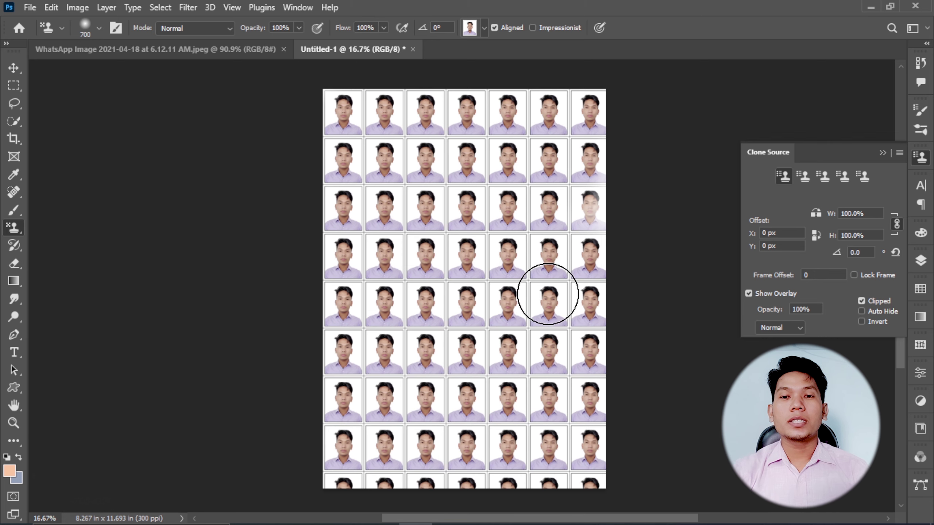
key("ctrl")
key("ctrl+z")
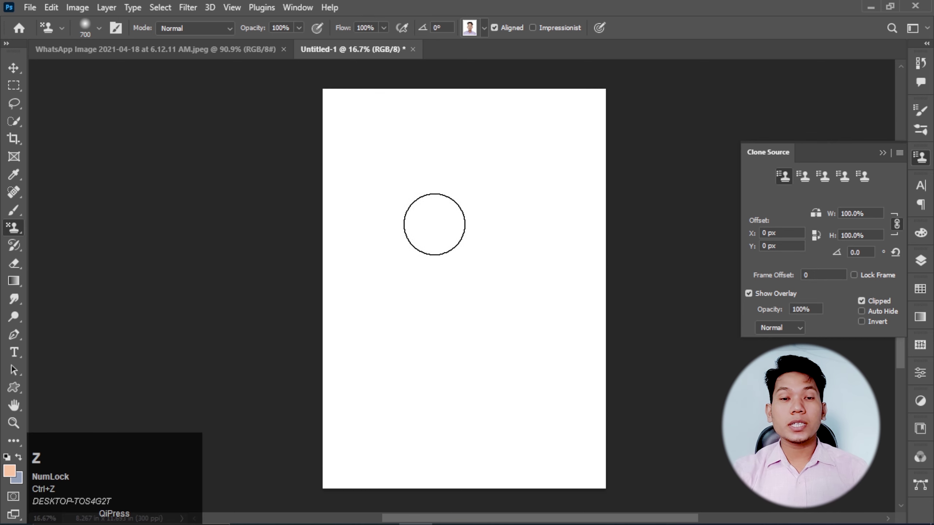
Start a Fill on the blank page with Pattern contents and the ID photo as the custom pattern
left_click(54, 8)
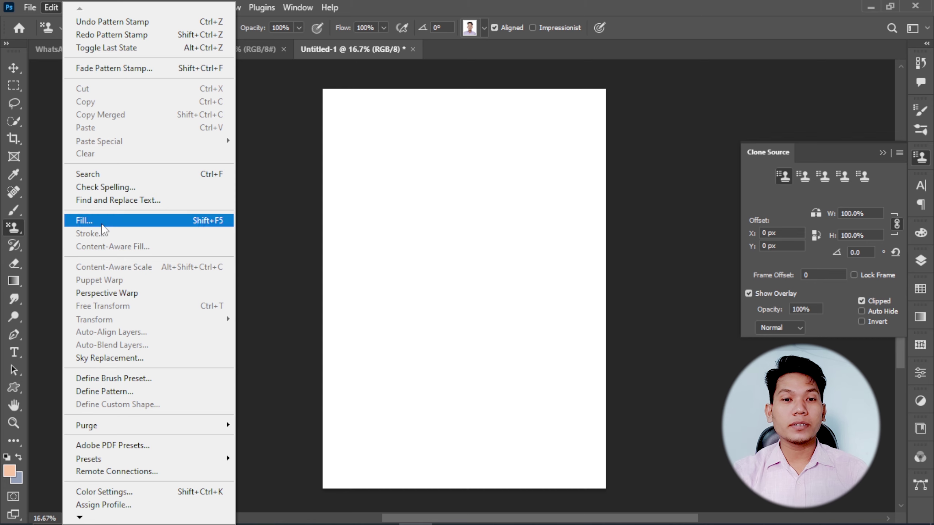
left_click(125, 223)
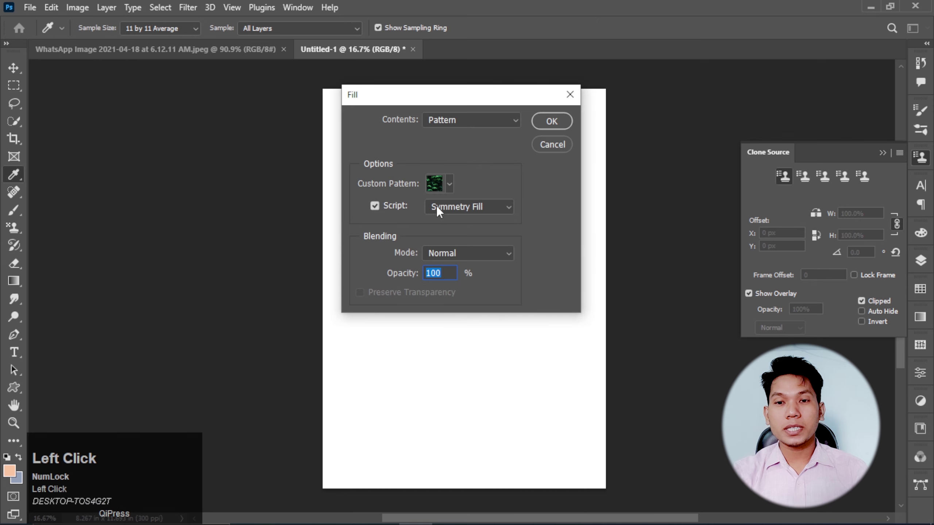
left_click(510, 121)
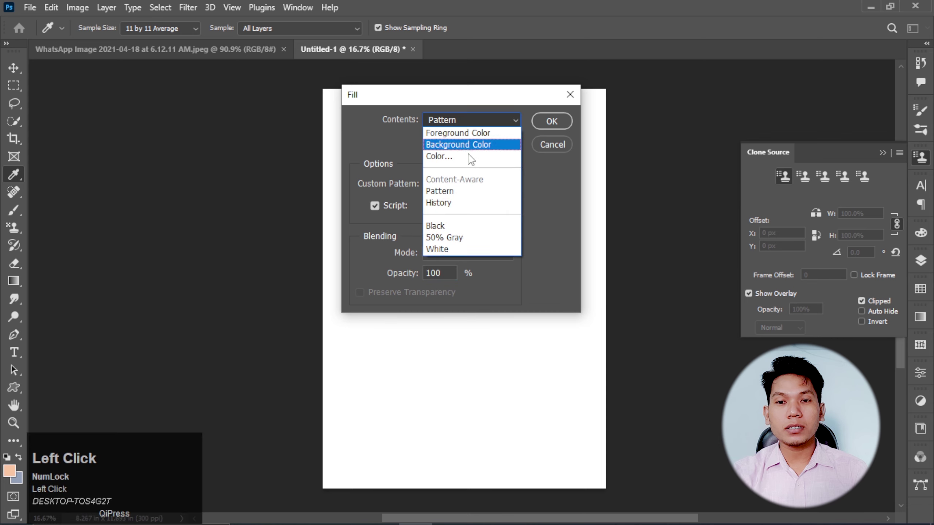
left_click(450, 191)
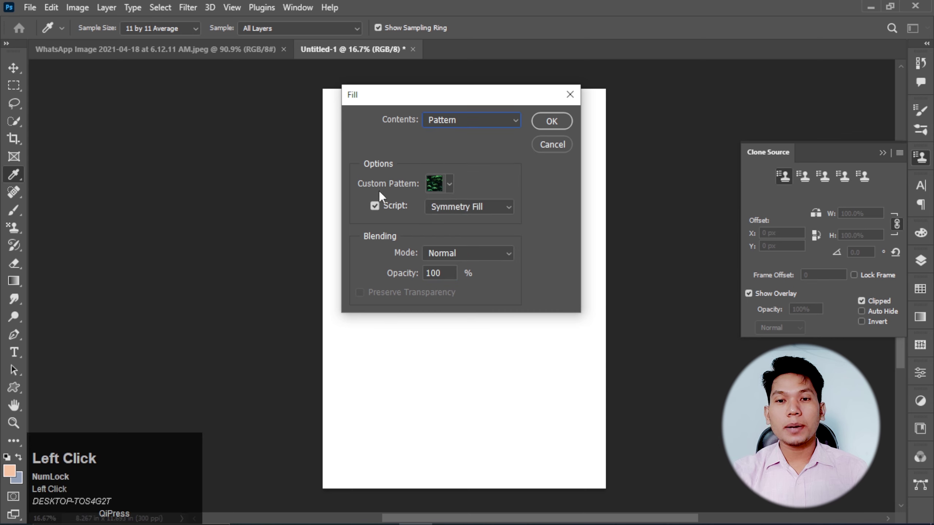
left_click(449, 184)
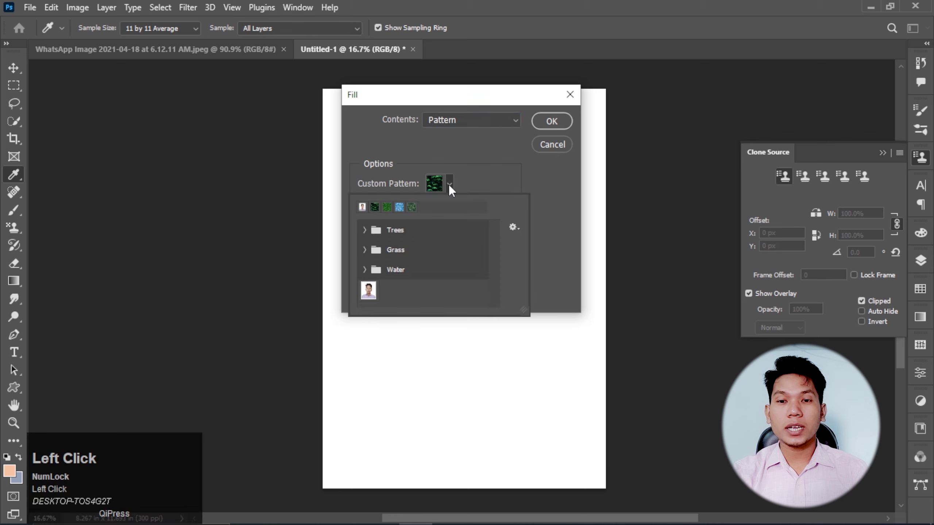
left_click(369, 291)
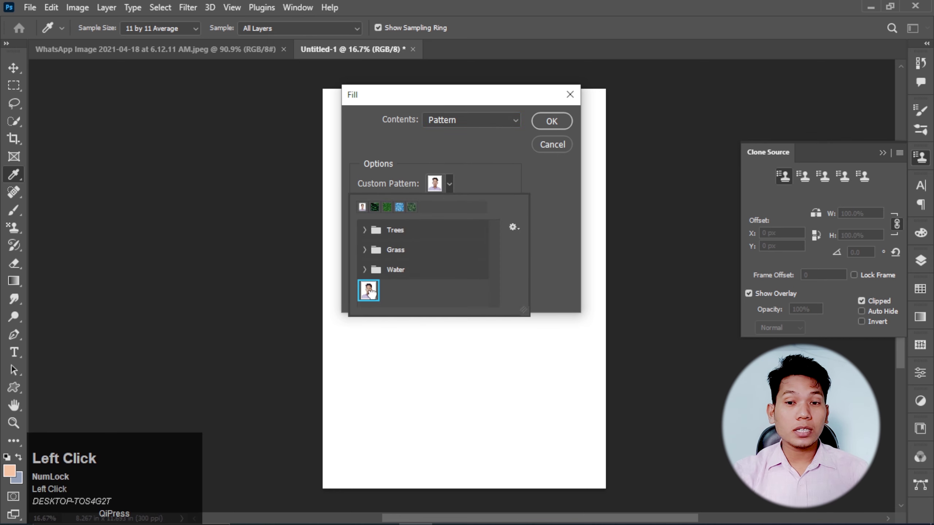
left_click(484, 171)
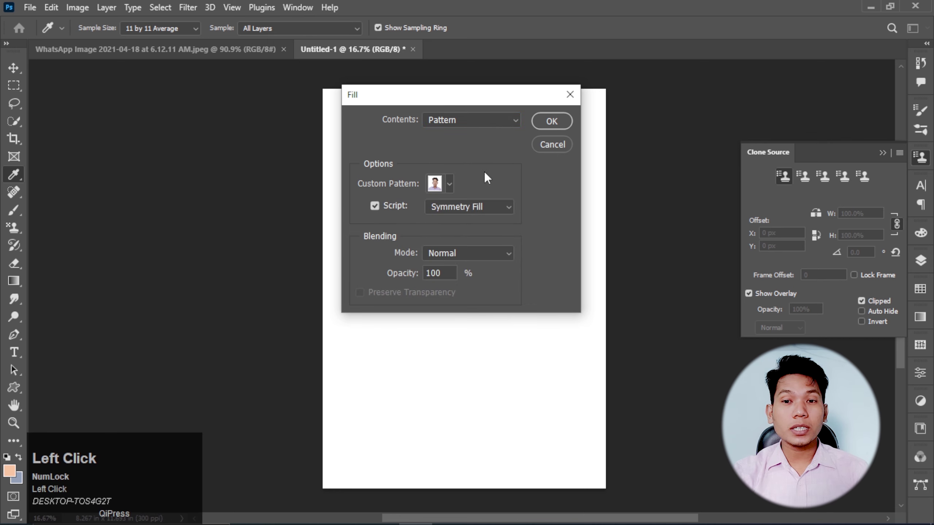
Keep the fill script enabled, set it to Spiral and proceed to the spiral settings
left_click(375, 206)
left_click(375, 205)
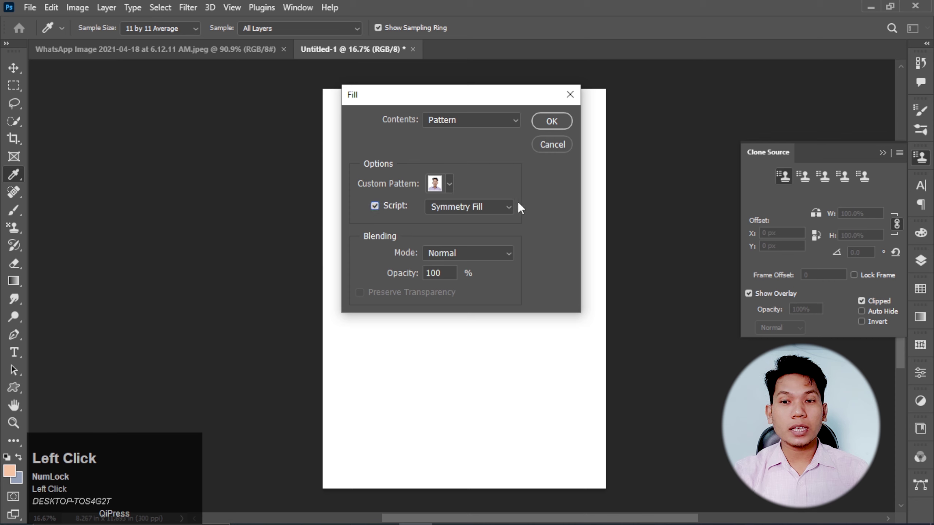
left_click(510, 208)
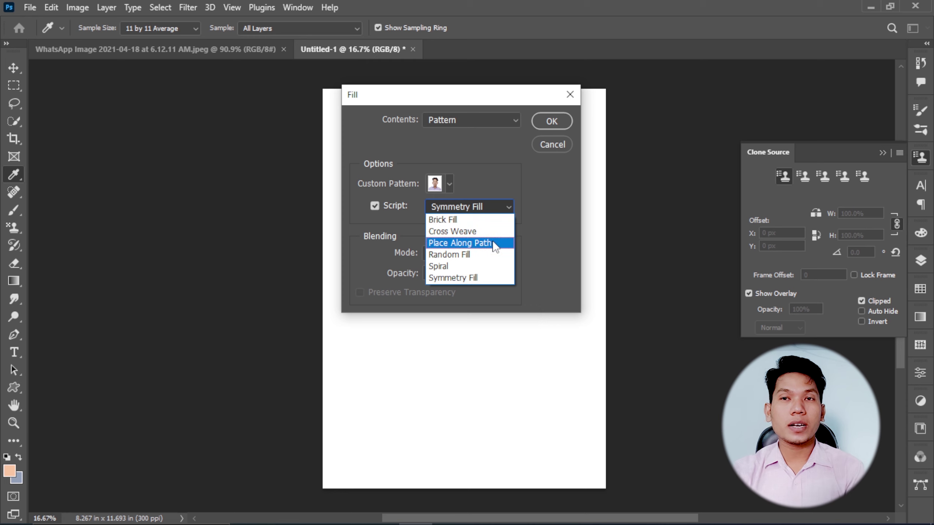
left_click(478, 267)
left_click(551, 123)
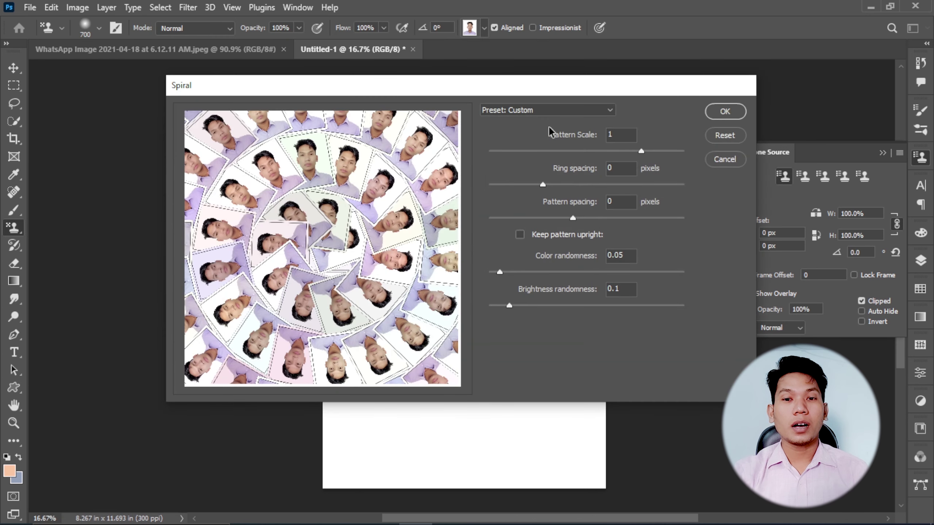
Try the spiral with a pattern scale of 1.06 and a color randomness of 0.1
left_click_drag(643, 156, 651, 151)
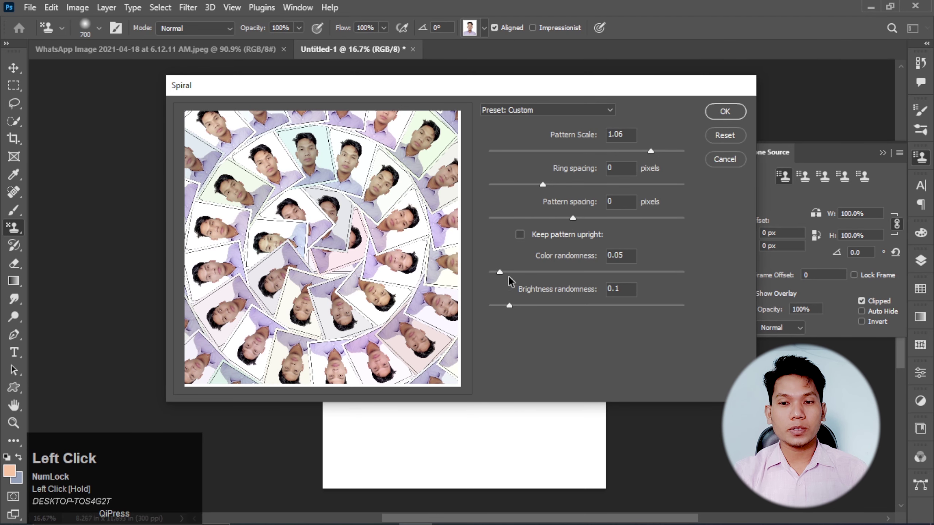
left_click_drag(509, 276, 510, 272)
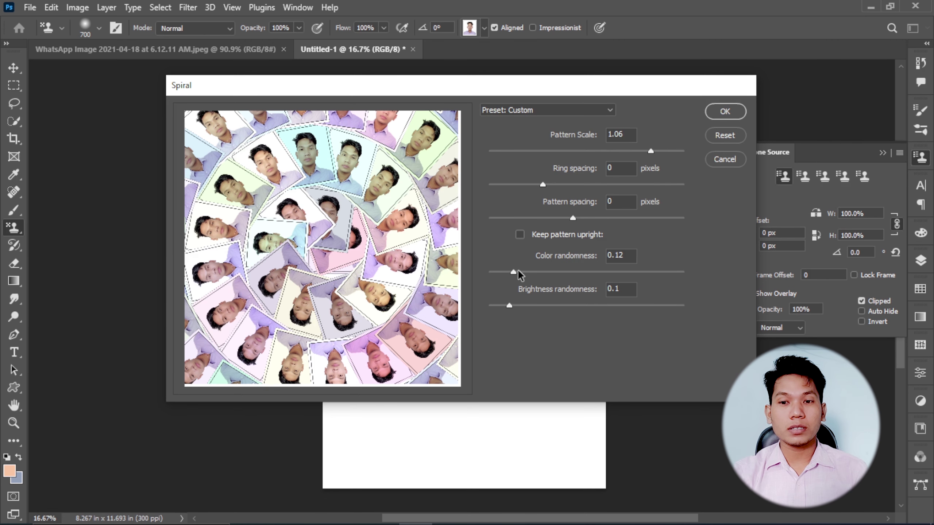
left_click_drag(514, 274, 510, 272)
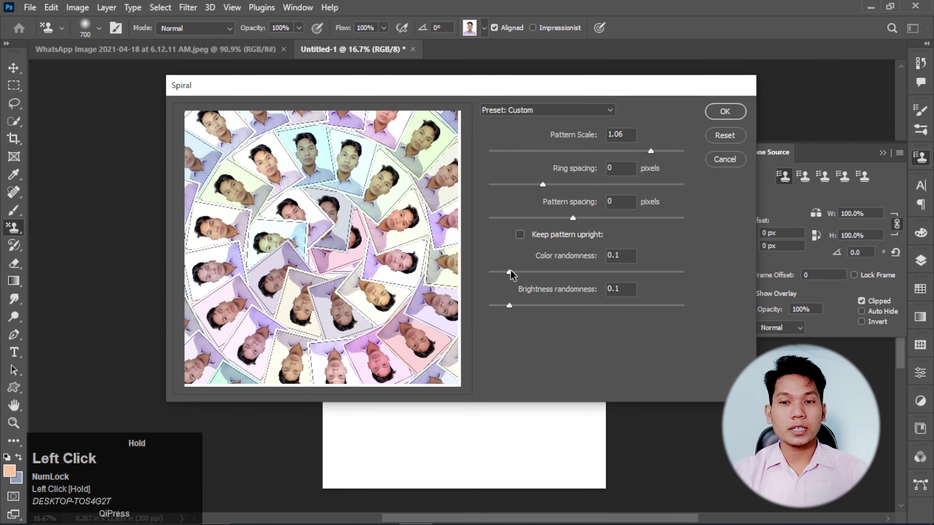
Reset the spiral settings and fill the page with the ID photo spiral
left_click(732, 135)
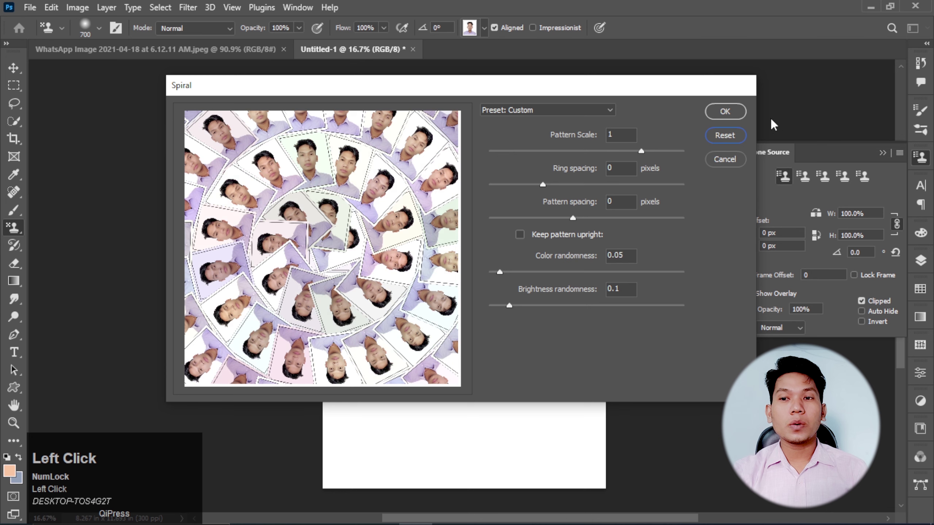
left_click(734, 111)
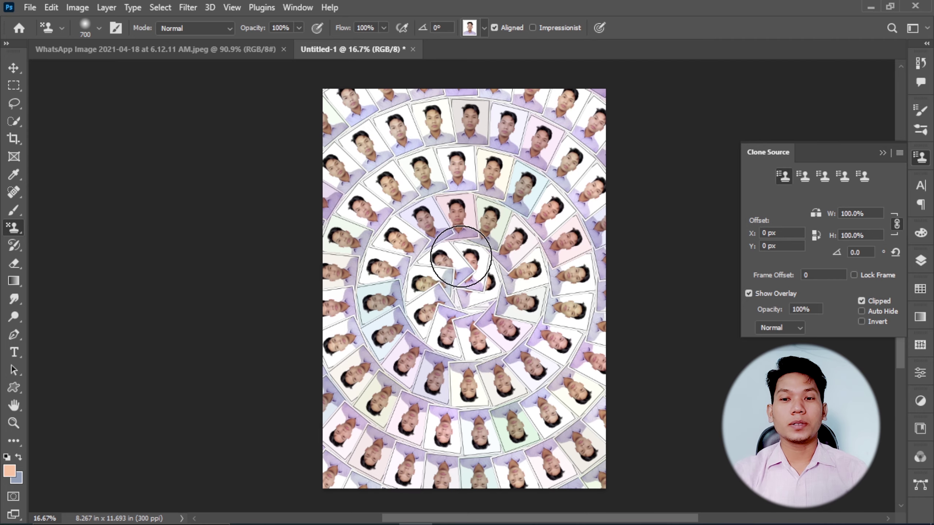
scroll(454, 257, "up", 3)
scroll(316, 317, "down", 2)
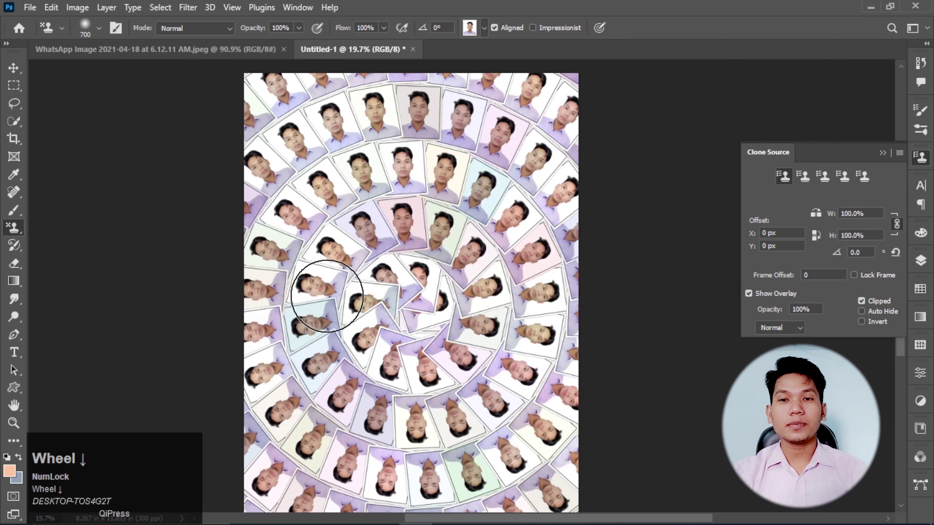
scroll(420, 286, "down", 2)
Undo the spiral fill and close Untitled-1 without saving
key("ctrl+z")
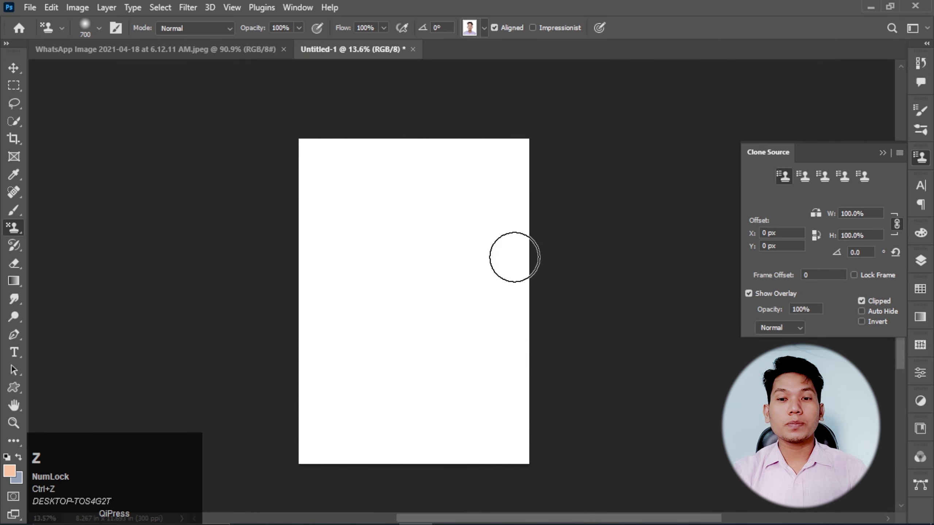
left_click(413, 50)
left_click(456, 208)
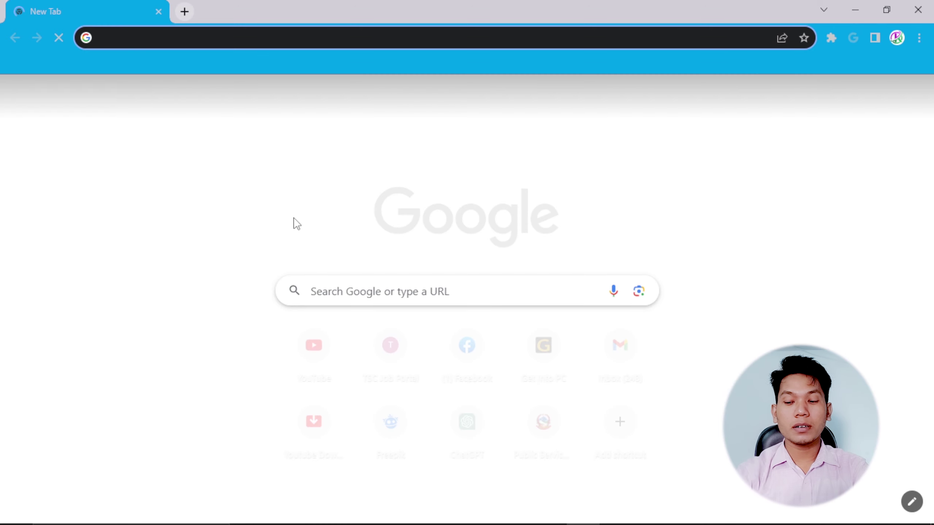
Switch to Chrome and search Google Images for "1000 nepali rupee"
type("1000")
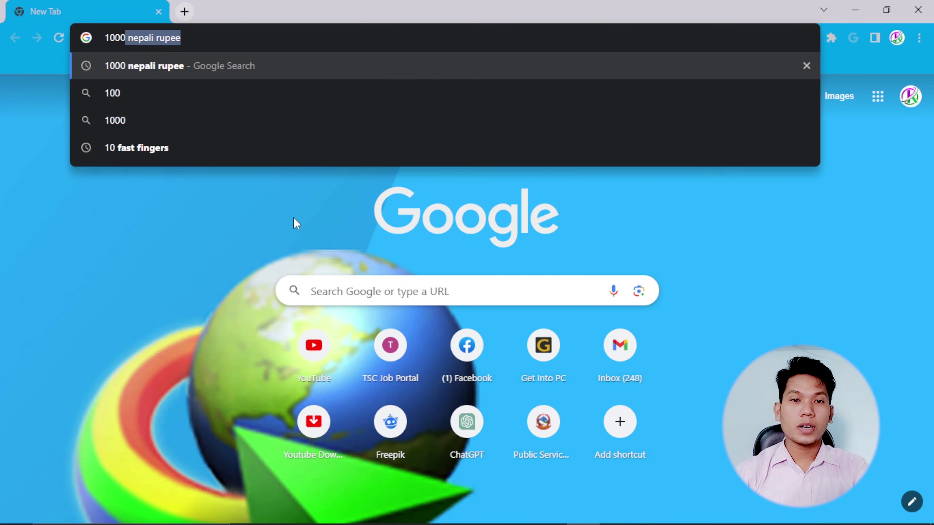
key("Return")
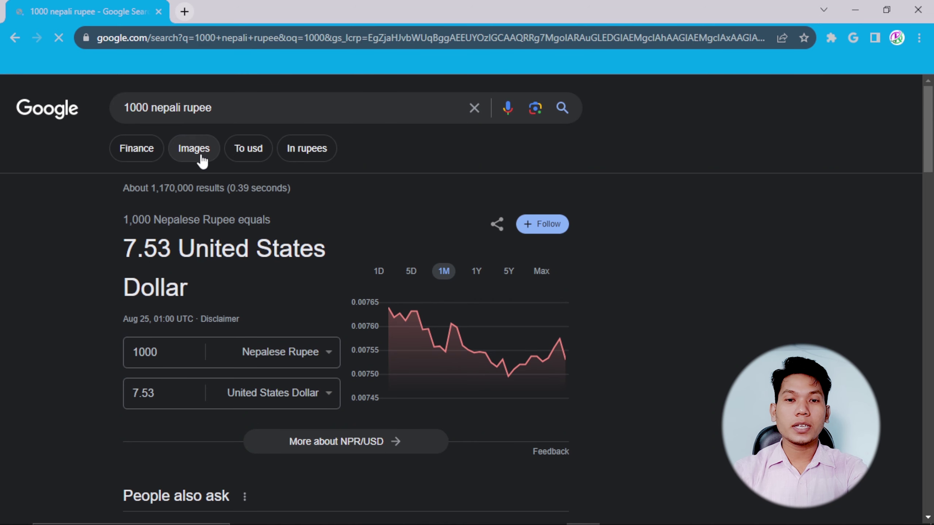
left_click(202, 161)
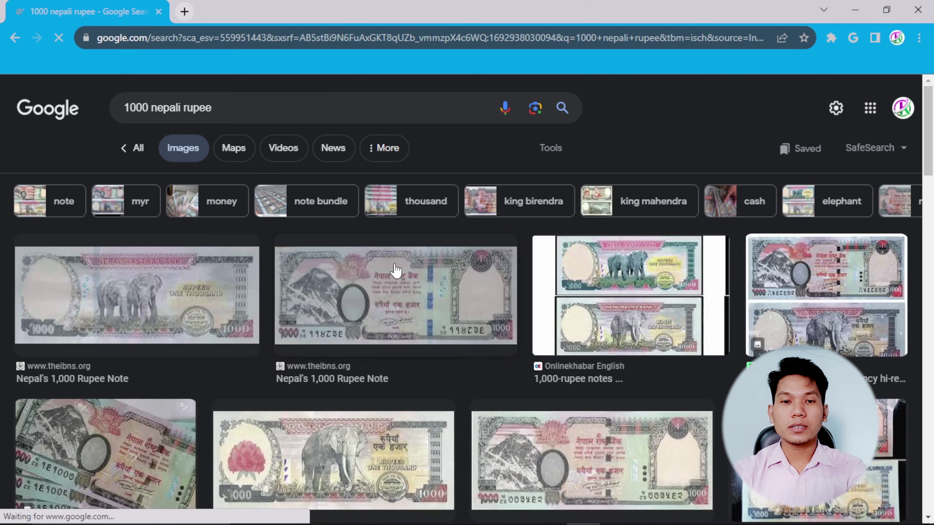
Save the Khabarhub image of the 1000 rupee note as the JPEG "download" in the Downloads folder
scroll(396, 270, "down", 3)
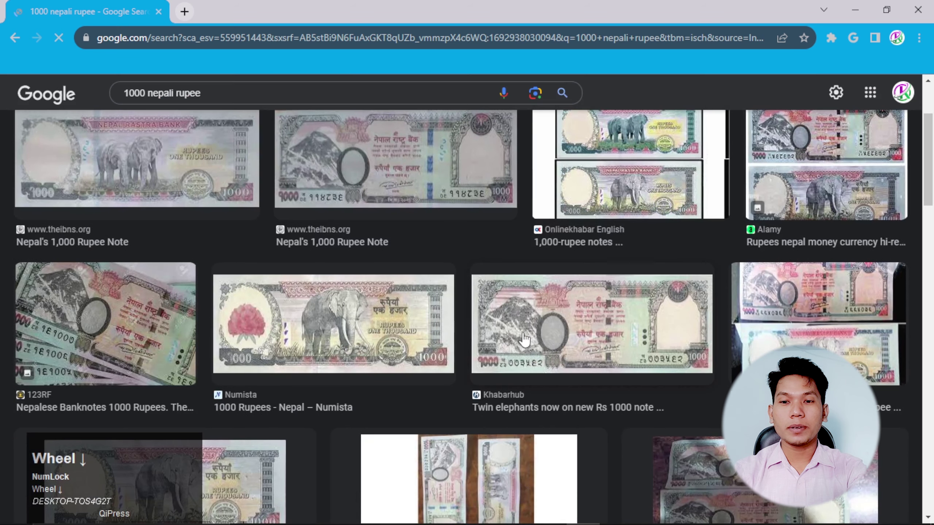
left_click(524, 339)
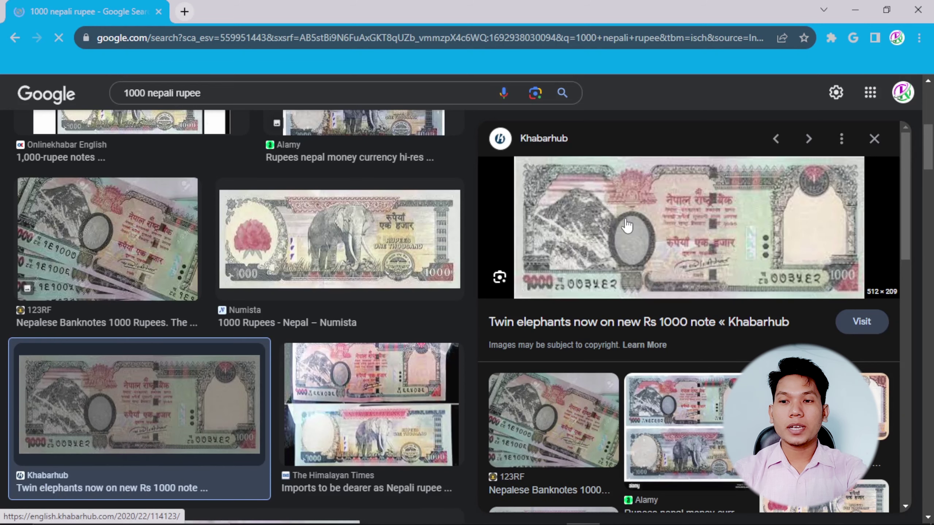
right_click(625, 217)
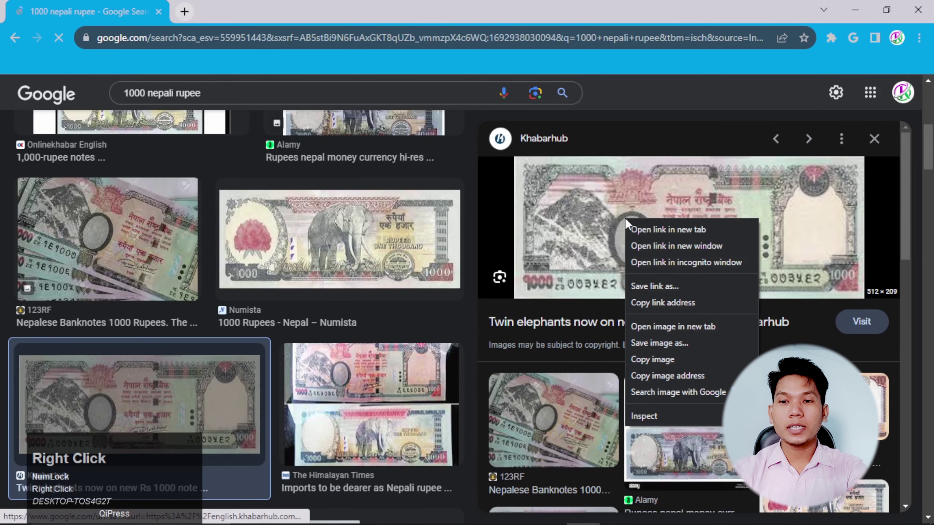
left_click(657, 350)
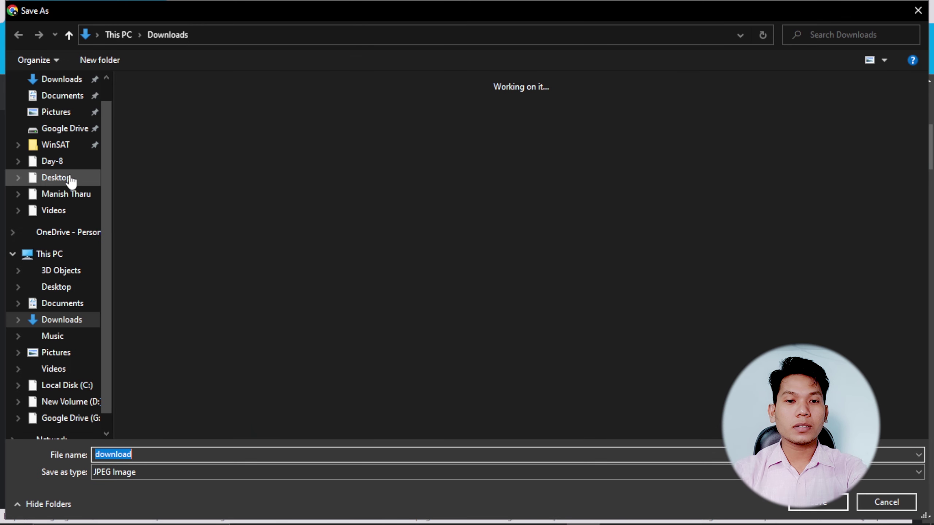
left_click(62, 319)
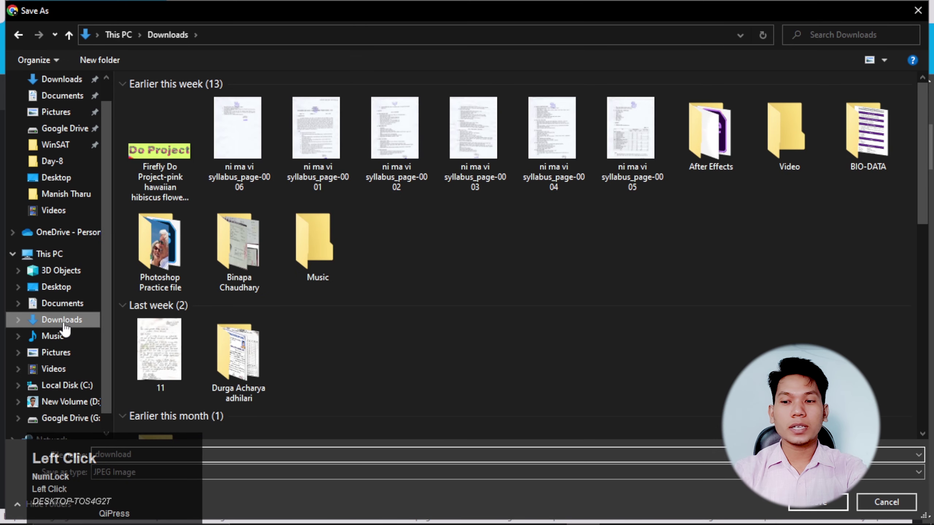
left_click(821, 510)
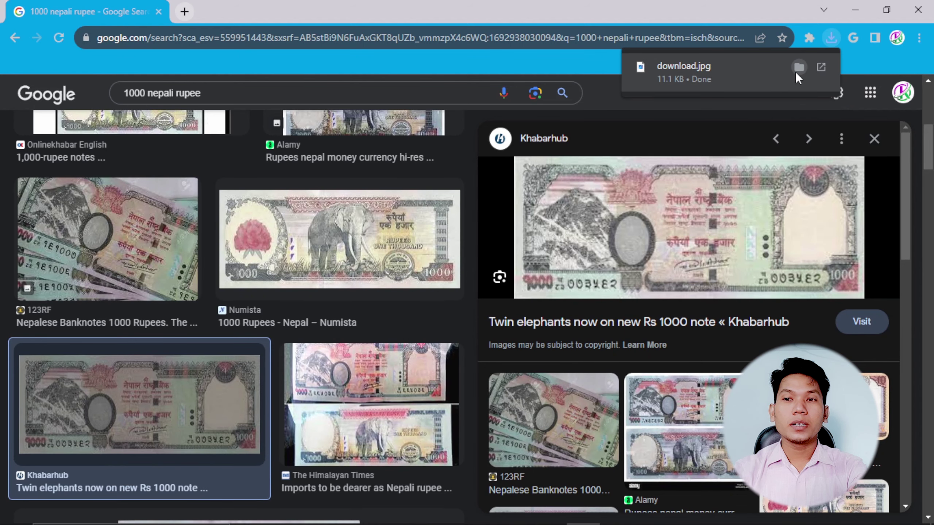
Show the saved note image in its folder and open it in Photoshop as a separate document
left_click(796, 70)
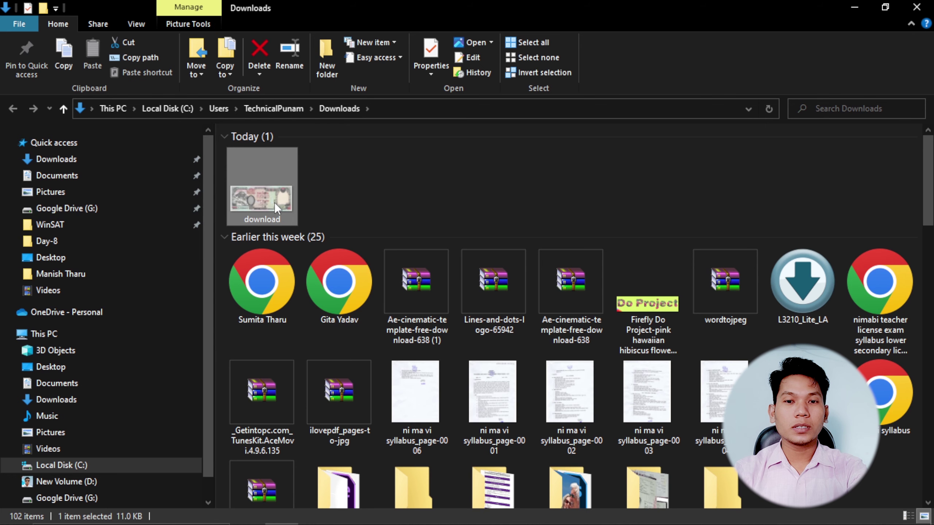
left_click(273, 199)
left_click_drag(273, 199, 428, 506)
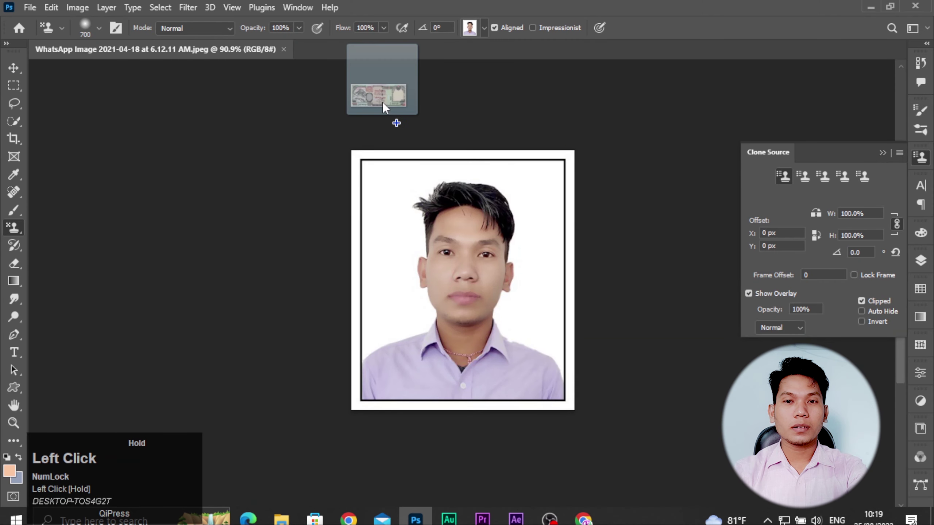
left_click_drag(384, 57, 384, 58)
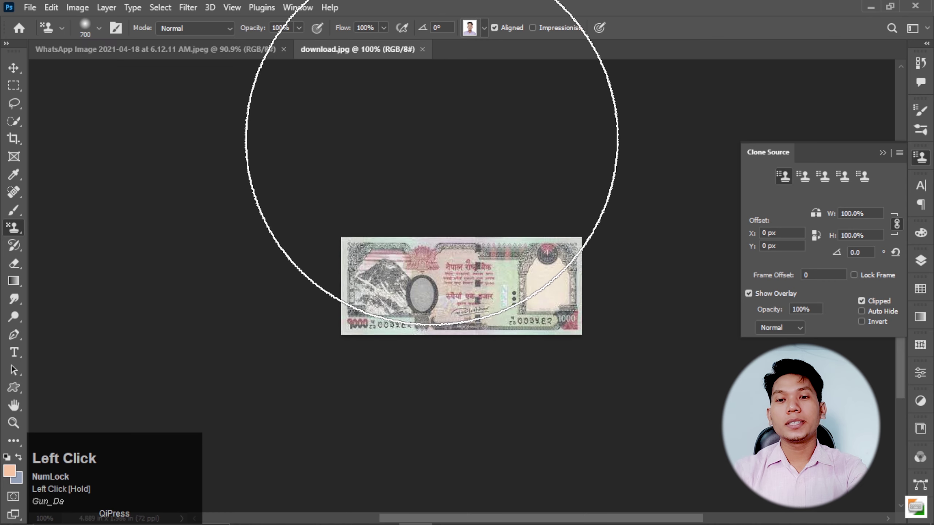
Reduce the Pattern Stamp brush size to 100 over the banknote image
key("bracketleft")
key("bracketleft")
key("bracketleft")
scroll(476, 284, "up", 5)
key("bracketleft")
key("bracketleft")
scroll(460, 258, "up", 2)
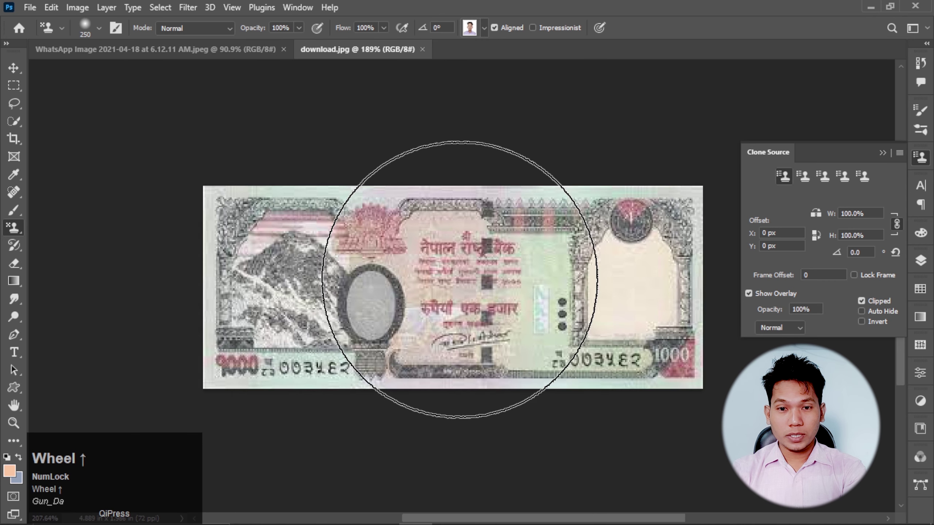
scroll(448, 239, "up", 2)
key("bracketleft")
scroll(434, 251, "down", 2)
key("bracketleft")
key("bracketleft")
scroll(416, 264, "down", 3)
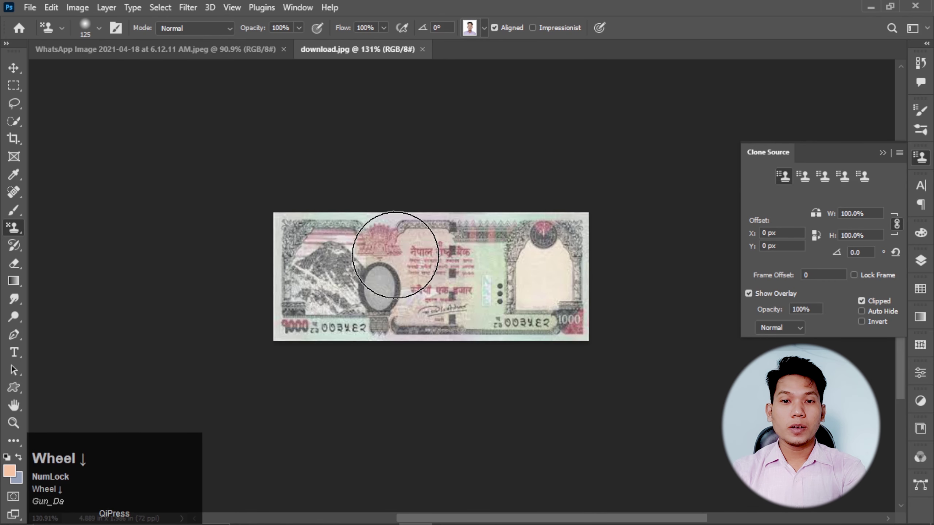
key("bracketleft")
key("bracketleft")
Define the banknote image as a pattern named "1000 rupees"
left_click(47, 7)
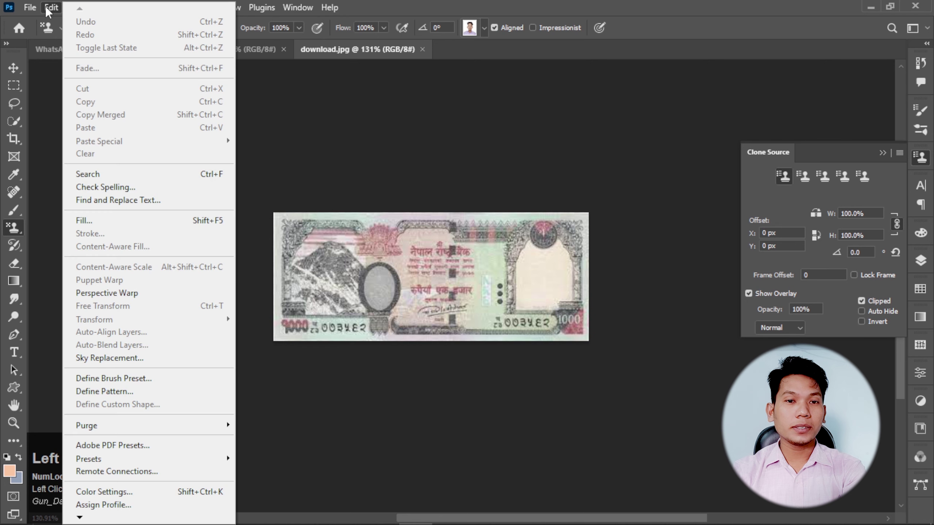
left_click(128, 390)
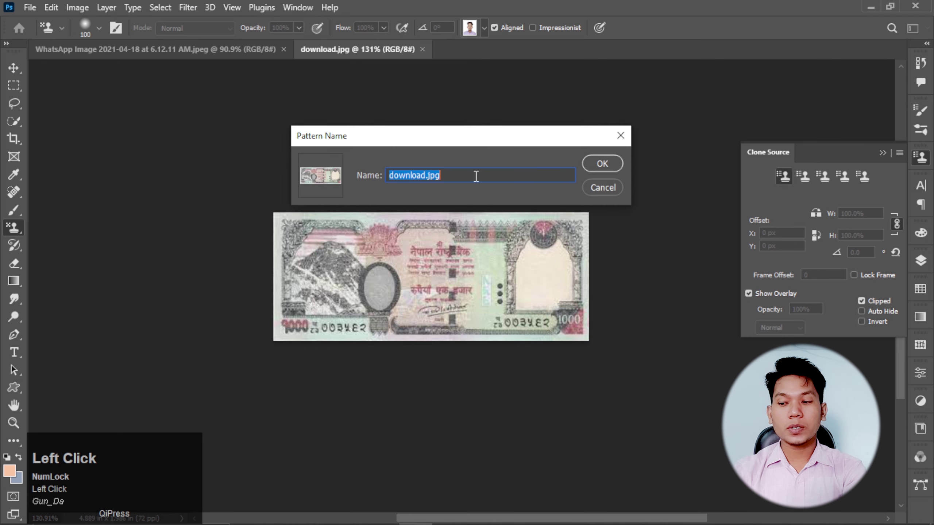
type("1000 ")
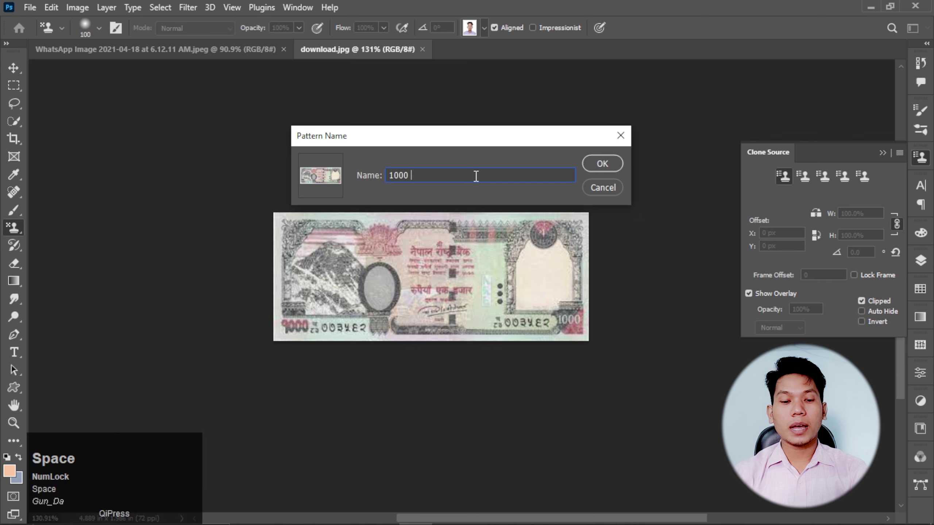
type("rp")
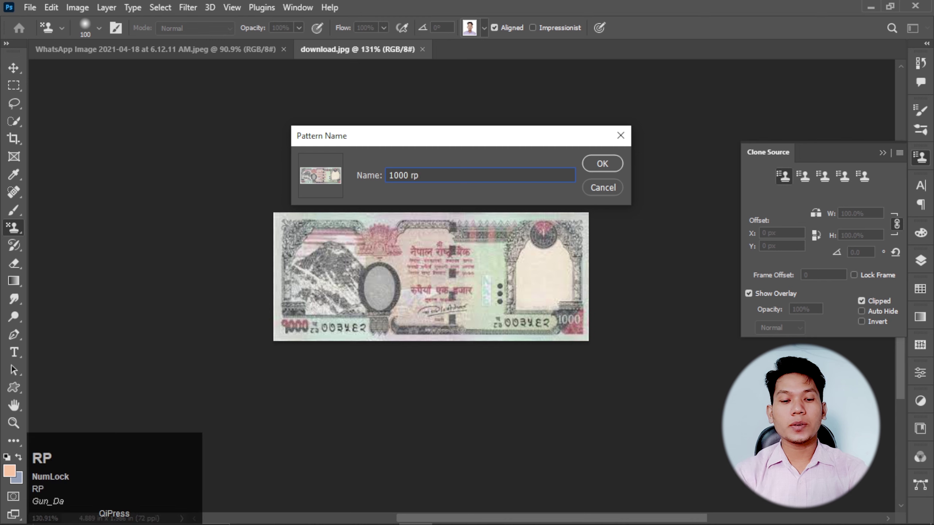
type("eesu")
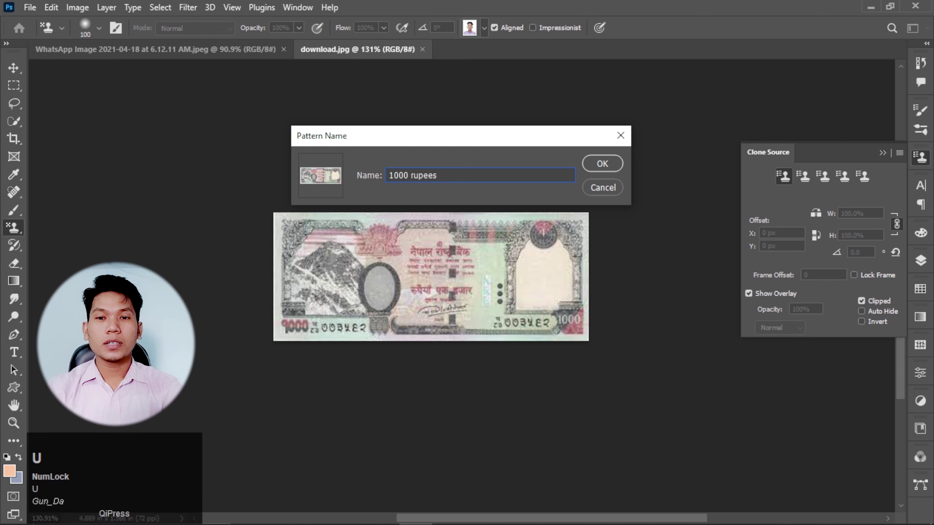
left_click(585, 169)
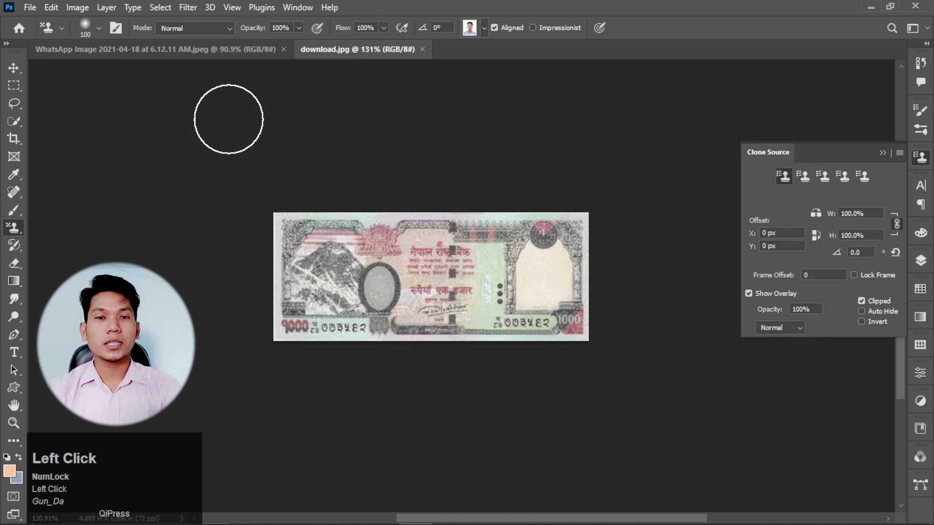
Create a new A4 document in landscape orientation at 300 pixels/inch with a white background
key("ctrl+n")
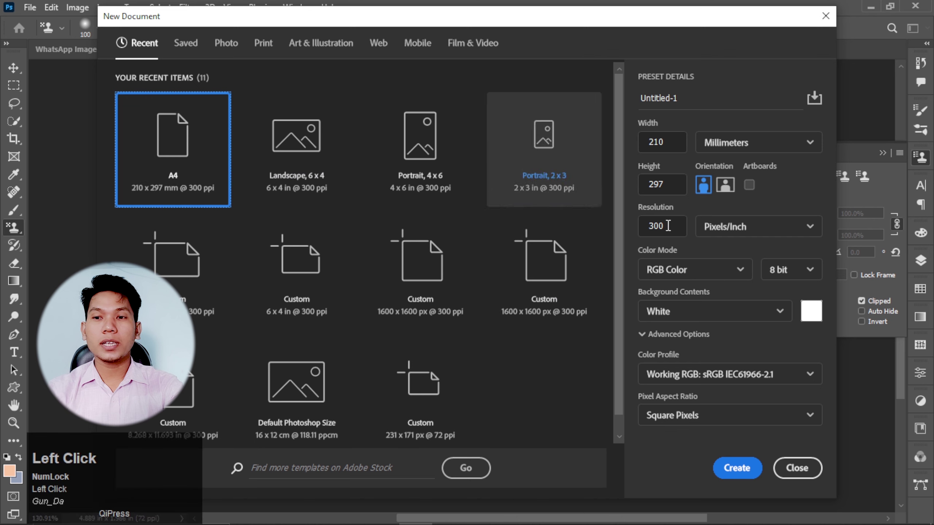
left_click(726, 184)
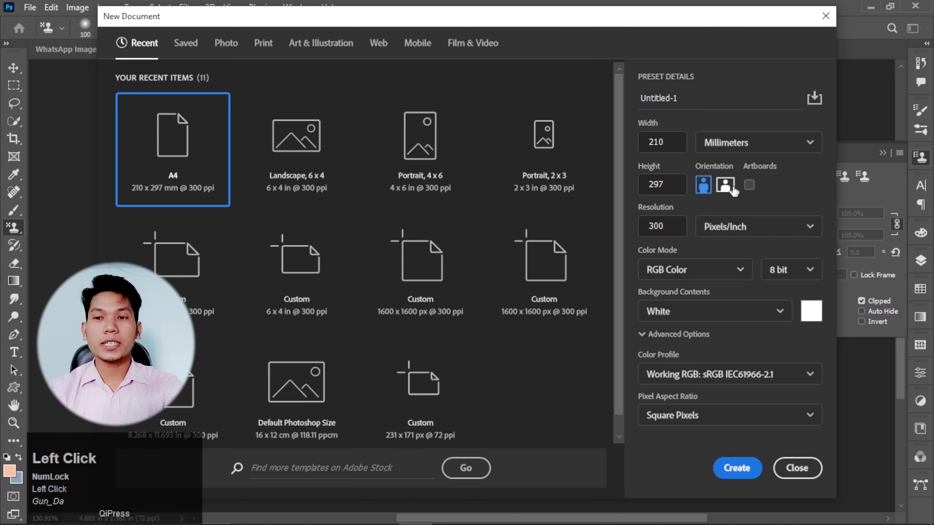
left_click(737, 468)
Start a pattern Fill on the blank page and choose the 1000 rupee note as the custom pattern
scroll(444, 286, "down", 2)
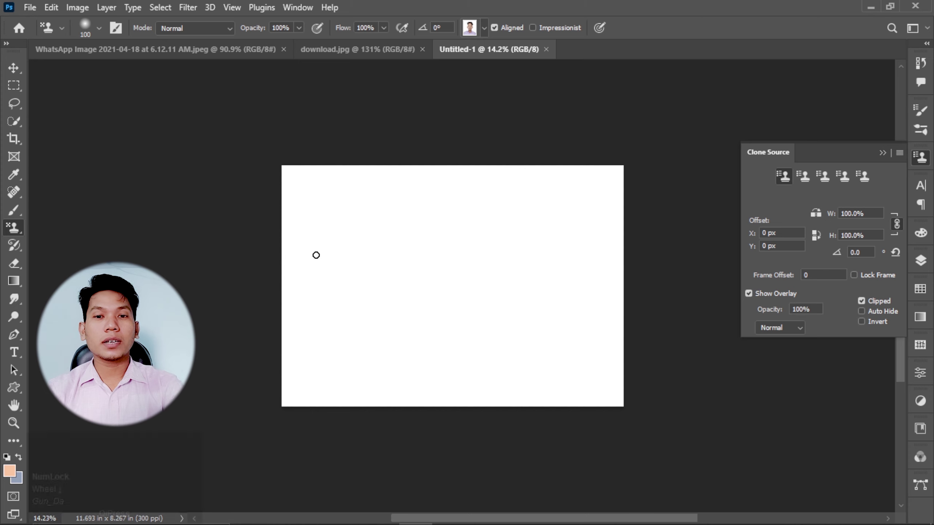
left_click(51, 8)
left_click(113, 221)
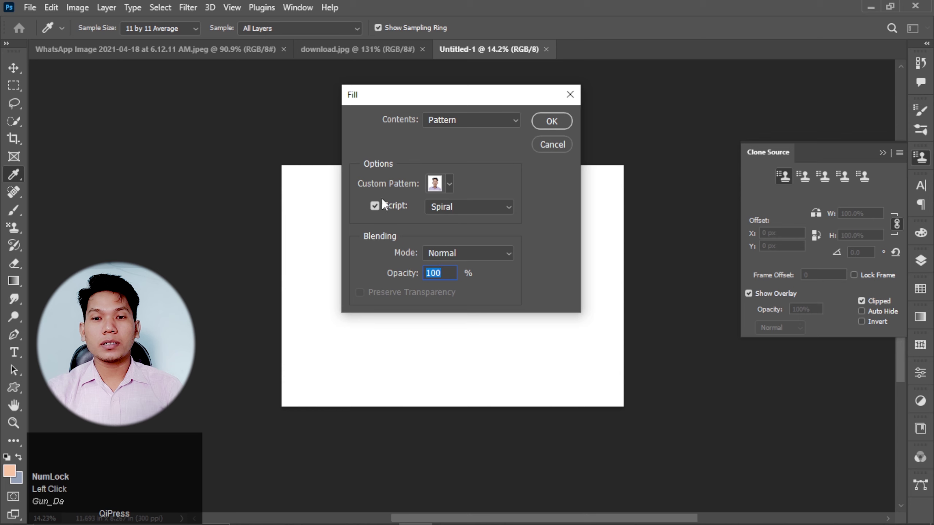
left_click(503, 121)
left_click(503, 121)
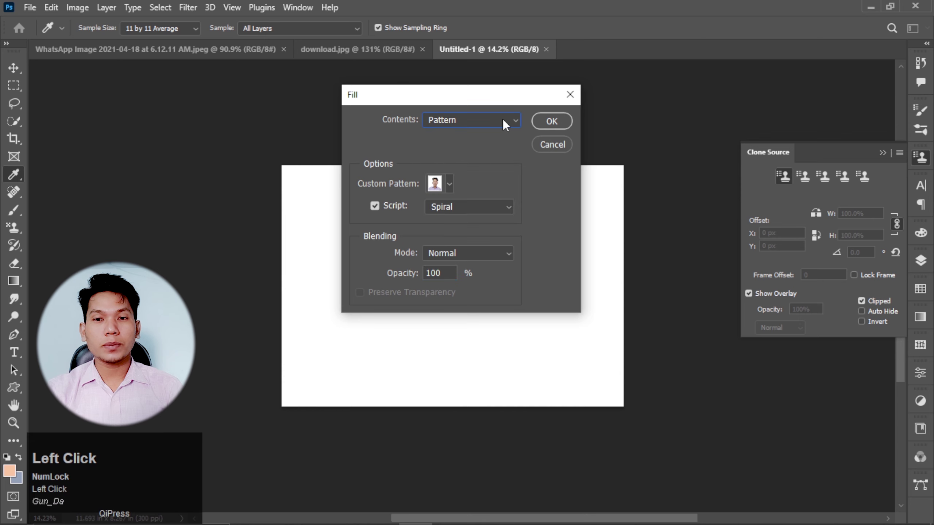
left_click(440, 180)
left_click(390, 289)
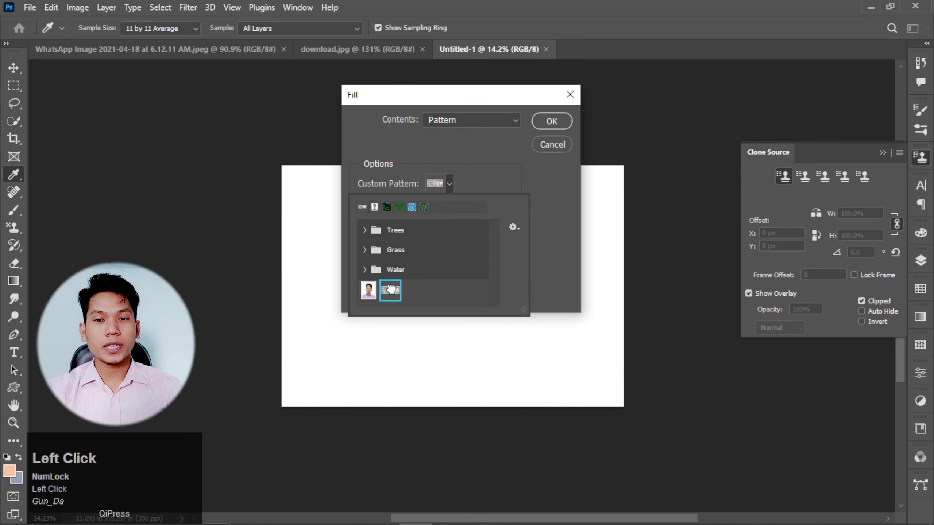
left_click(494, 182)
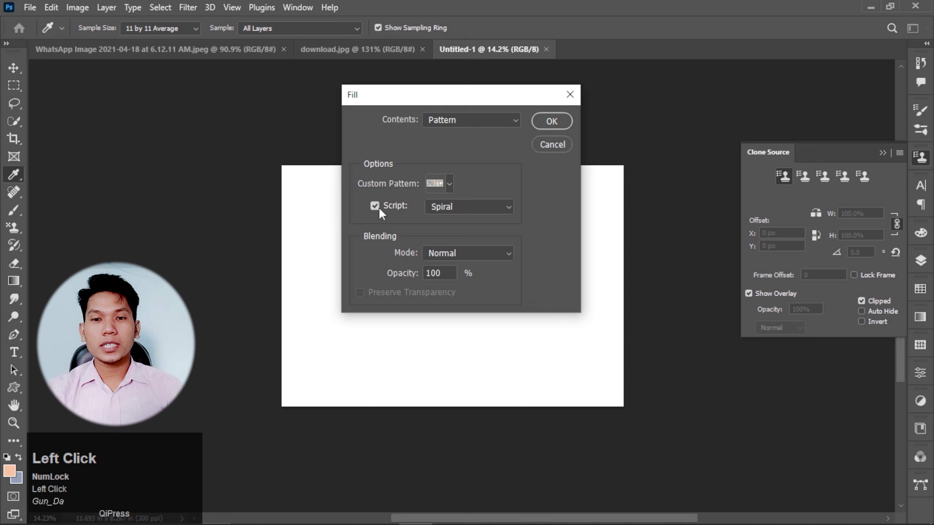
Choose the Random Fill script for the pattern fill and proceed to its settings
left_click(490, 208)
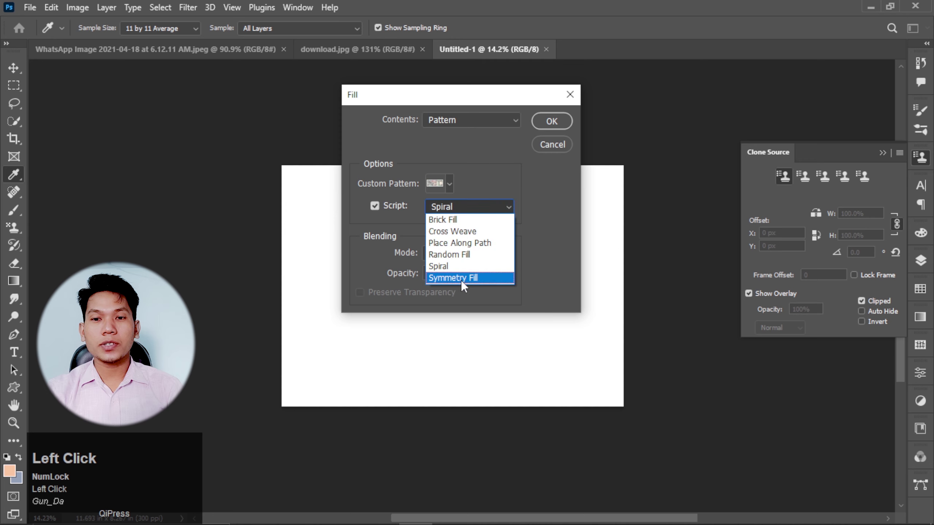
left_click(461, 279)
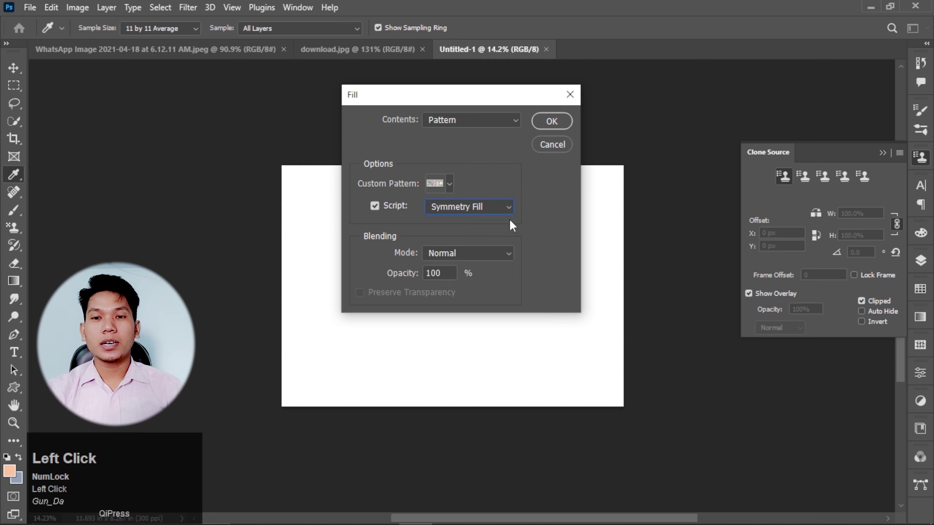
left_click(508, 208)
left_click(464, 252)
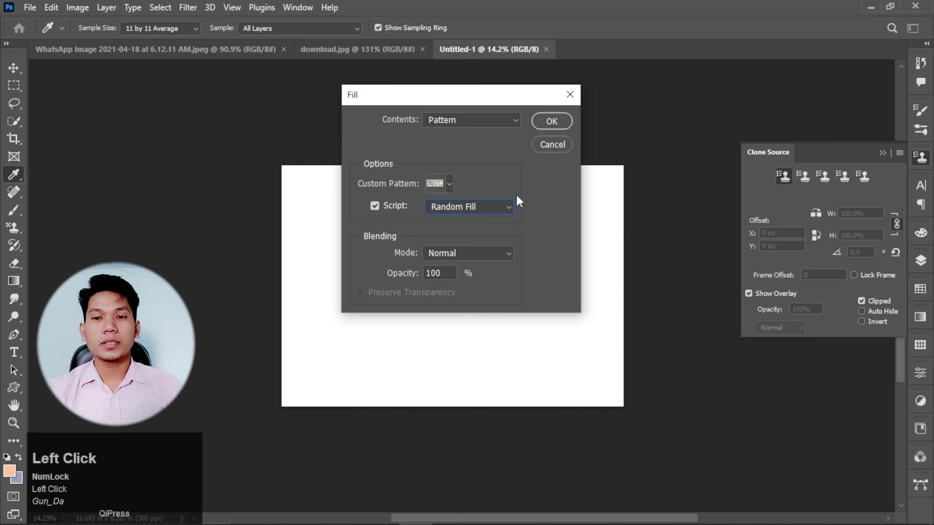
left_click(550, 124)
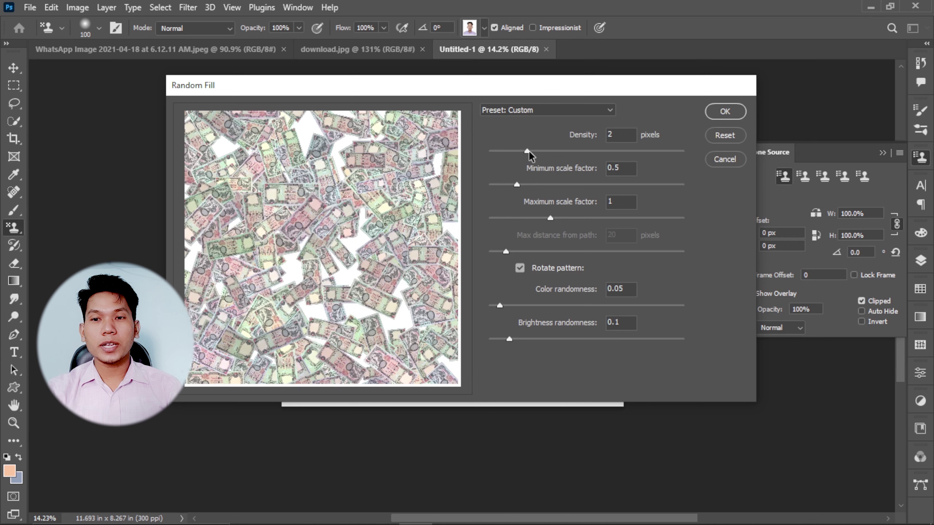
Set the random fill's density to 5.6 and minimum scale factor to 0.61, then fill the page and inspect the banknotes up close
left_click_drag(528, 151, 570, 152)
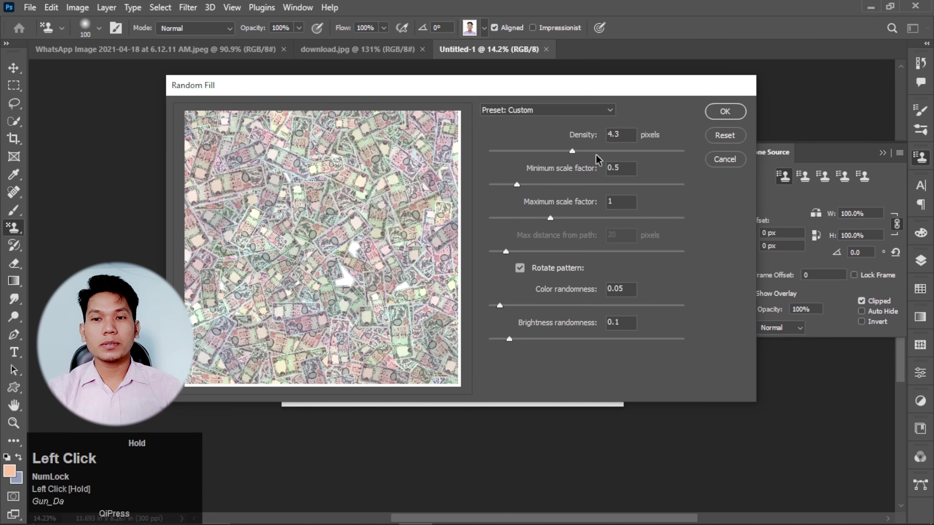
left_click_drag(572, 151, 598, 152)
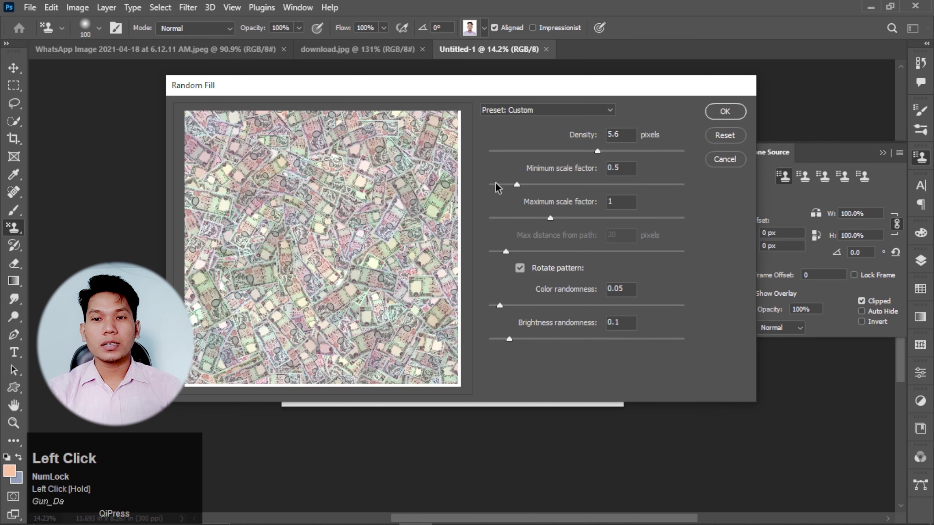
left_click(523, 184)
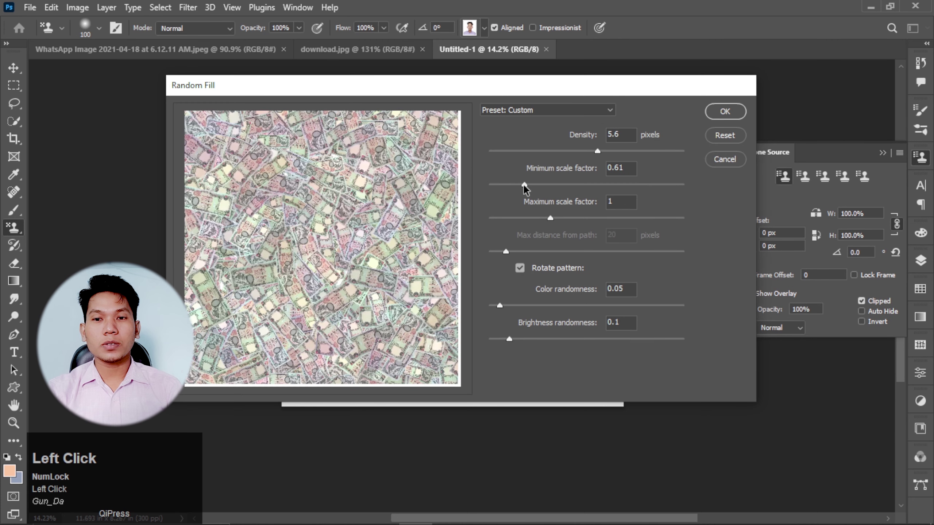
left_click(725, 112)
scroll(528, 316, "up", 2)
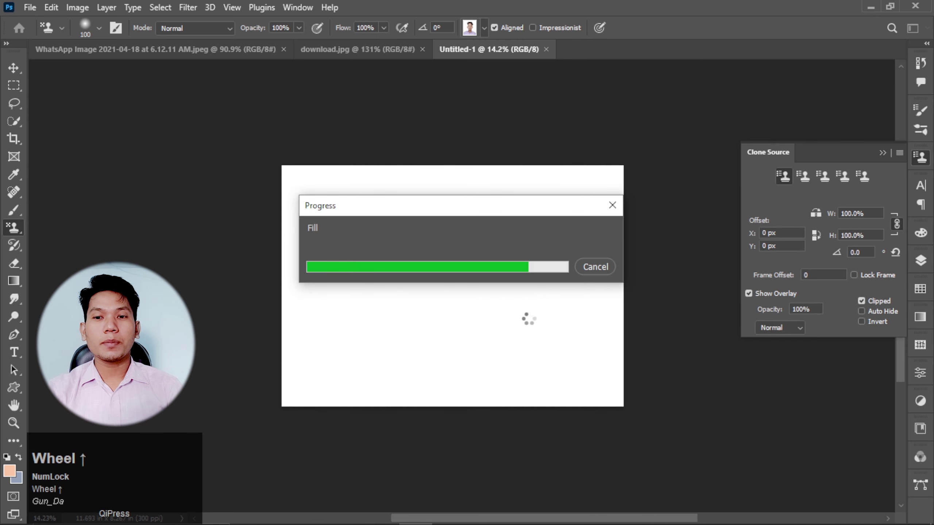
scroll(528, 319, "up", 10)
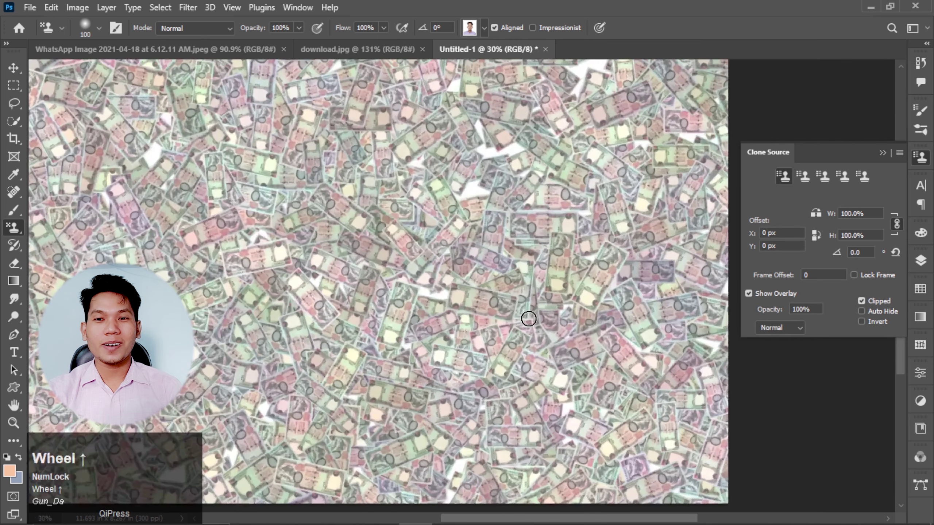
scroll(433, 265, "up", 3)
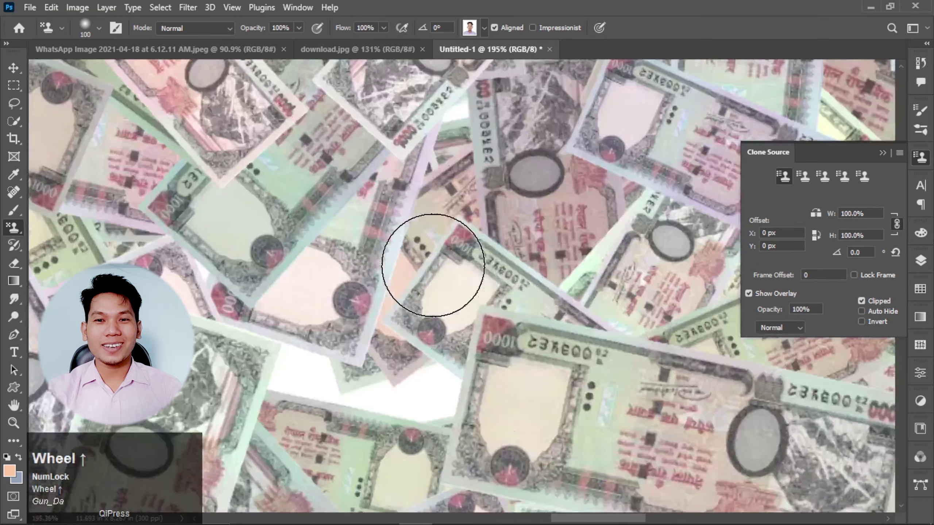
scroll(545, 244, "down", 1)
scroll(545, 245, "down", 8)
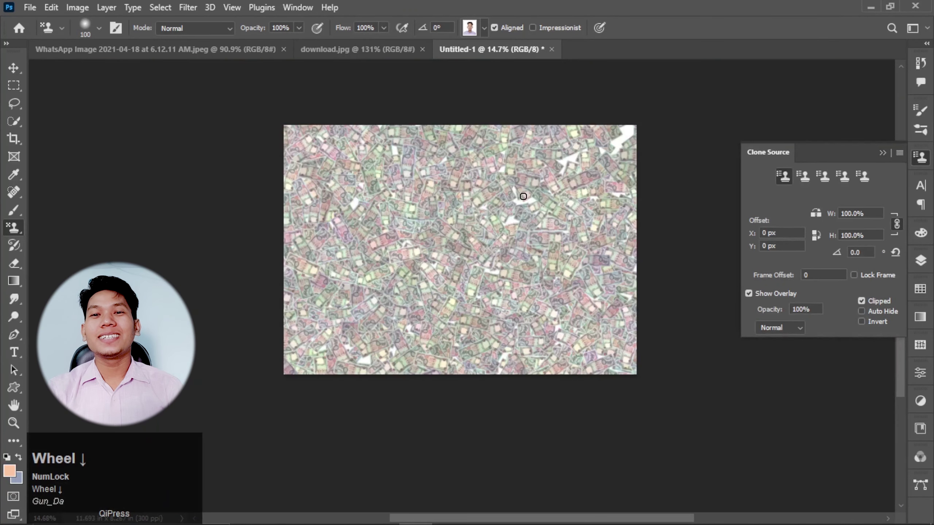
scroll(524, 196, "up", 6)
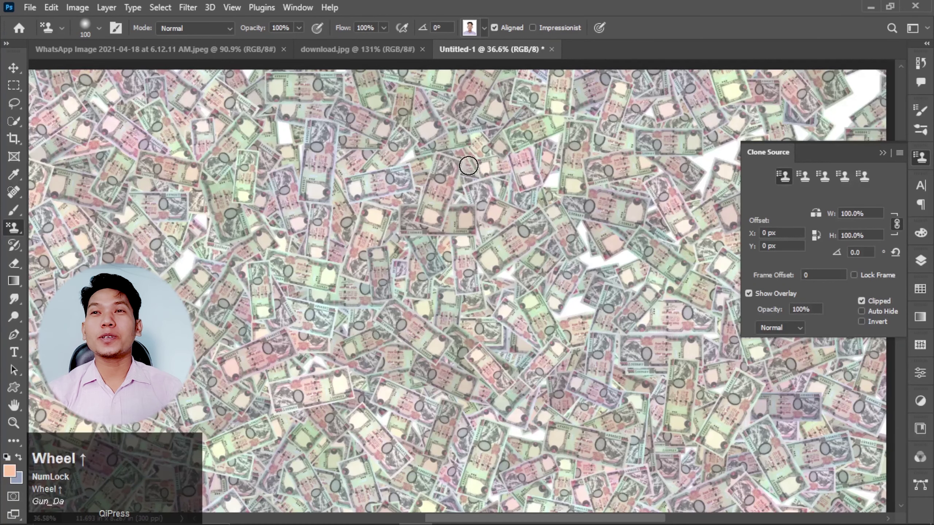
scroll(468, 166, "down", 2)
scroll(502, 250, "up", 4)
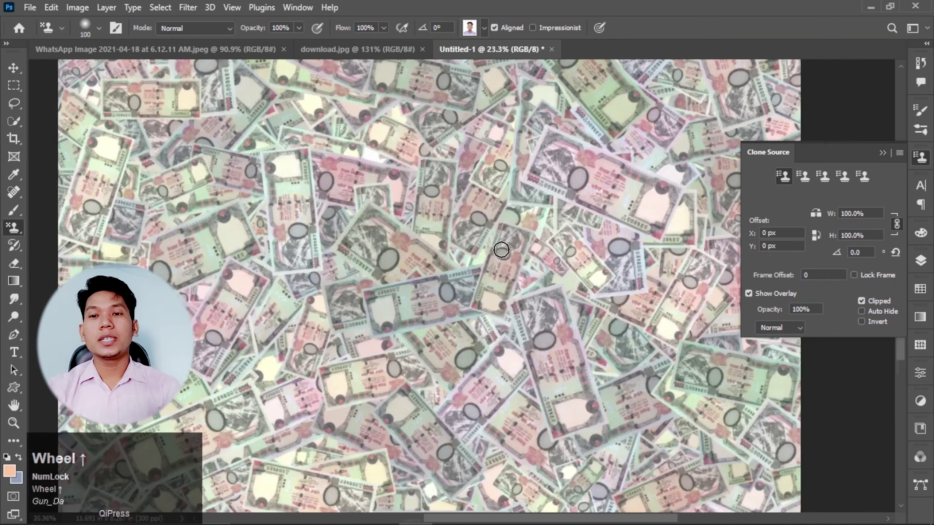
scroll(501, 250, "down", 1)
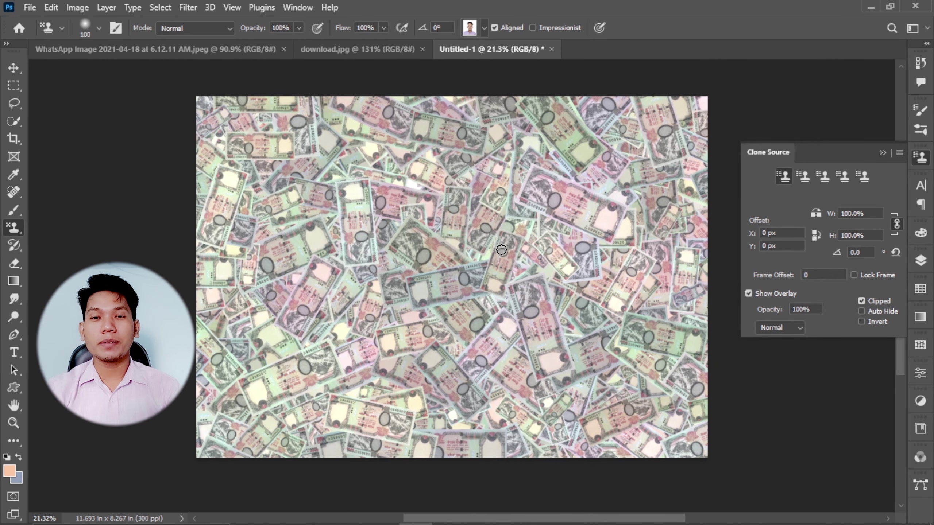
Create another blank A4 document in landscape orientation at 300 pixels/inch with a white background
key("ctrl+n")
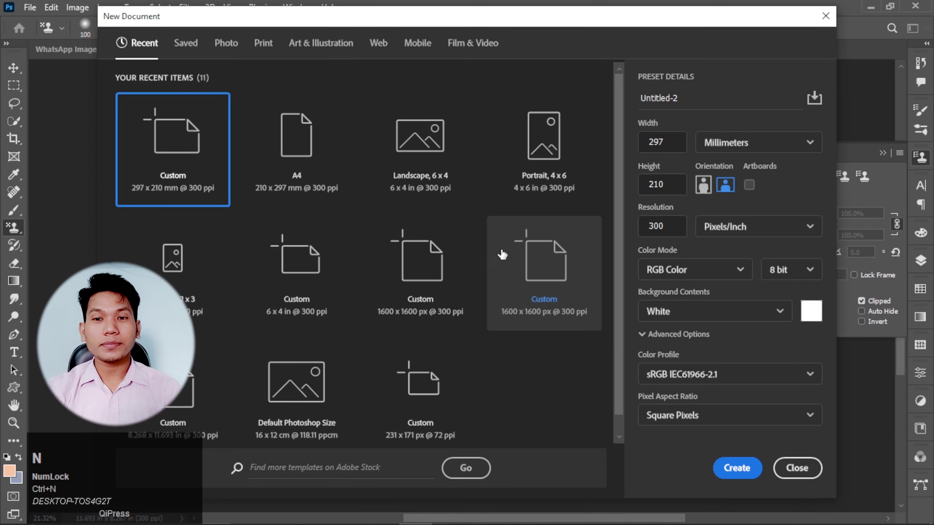
left_click(328, 180)
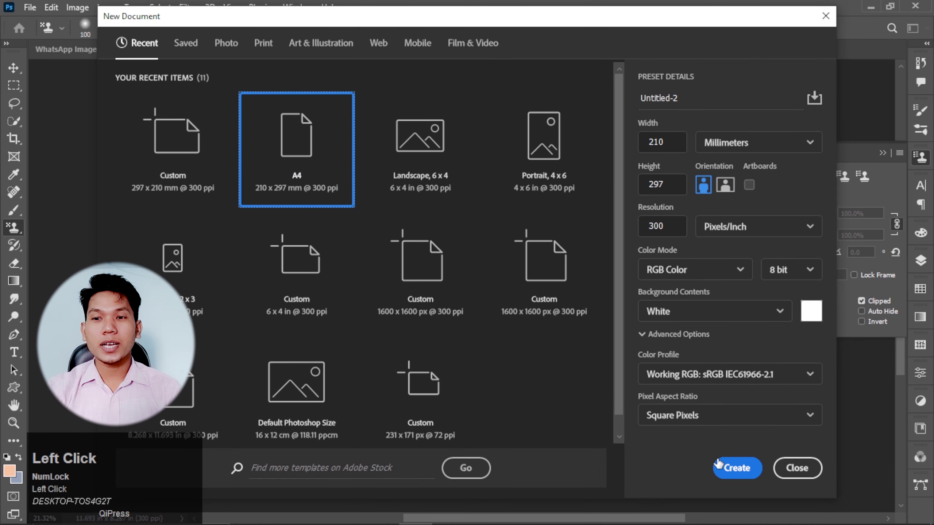
left_click(725, 185)
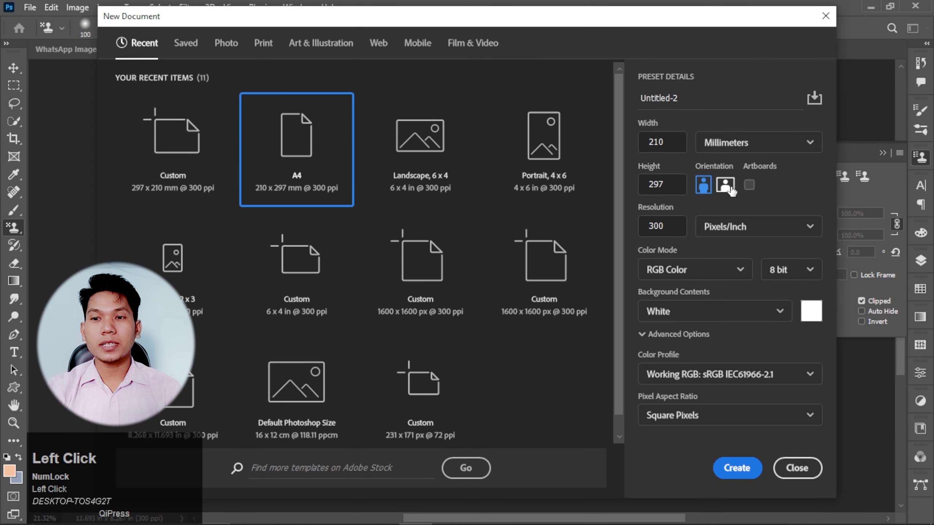
left_click(737, 471)
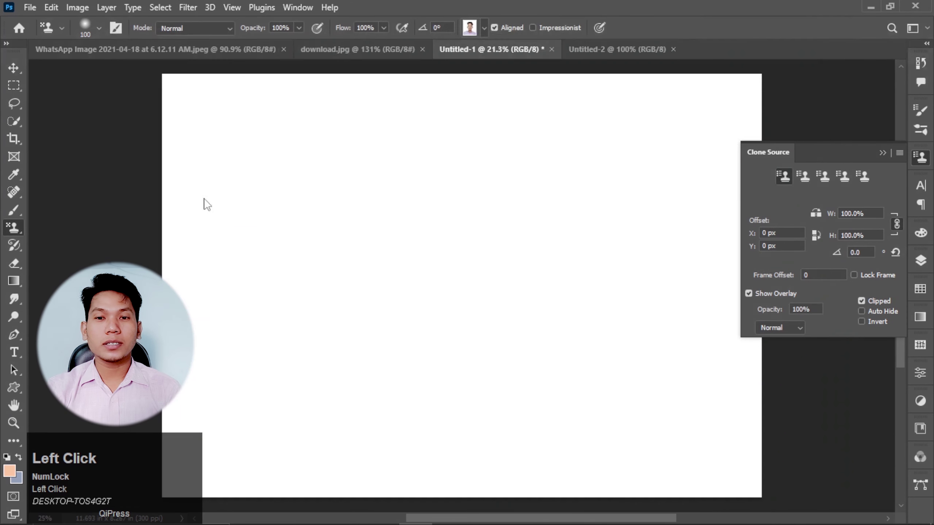
Start a pattern Fill on the blank page with the ID photo as custom pattern, keep the Random Fill script, and proceed to its settings
left_click(52, 8)
left_click(127, 219)
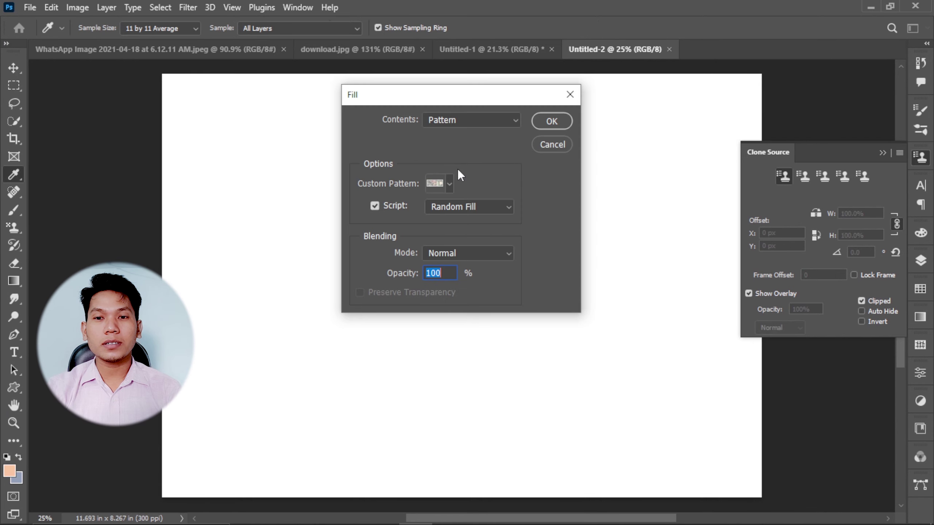
left_click(450, 183)
left_click(366, 293)
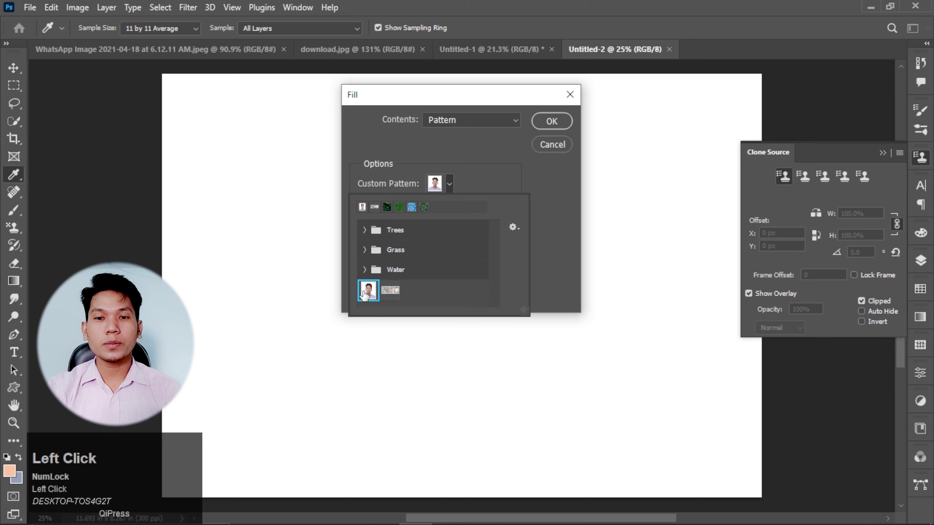
left_click(490, 181)
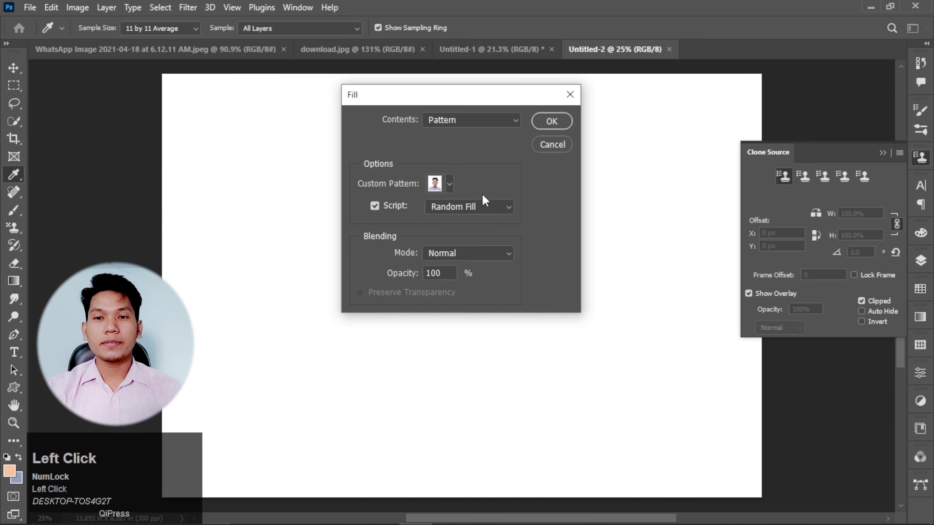
left_click(550, 122)
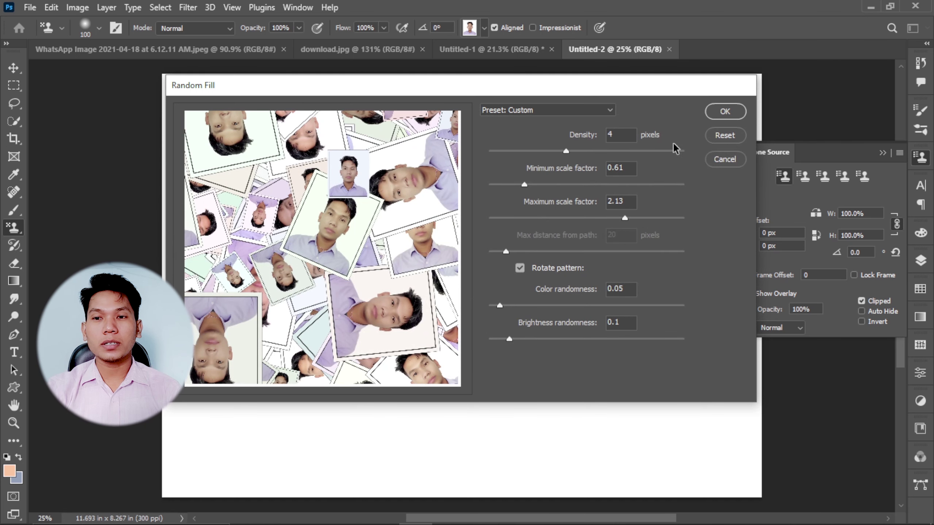
Apply the random fill with its current settings to scatter the ID photo across the page, and inspect the filled page
left_click(723, 113)
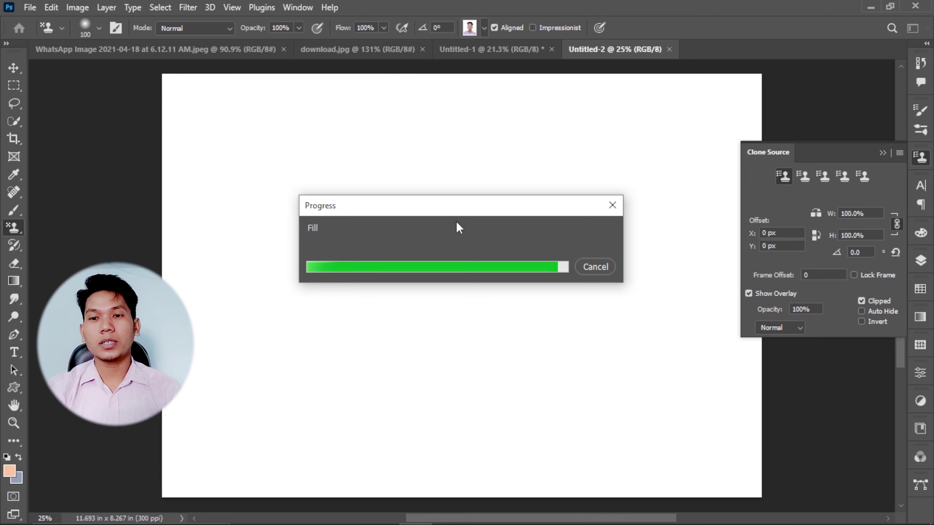
scroll(456, 222, "down", 1)
scroll(445, 237, "up", 1)
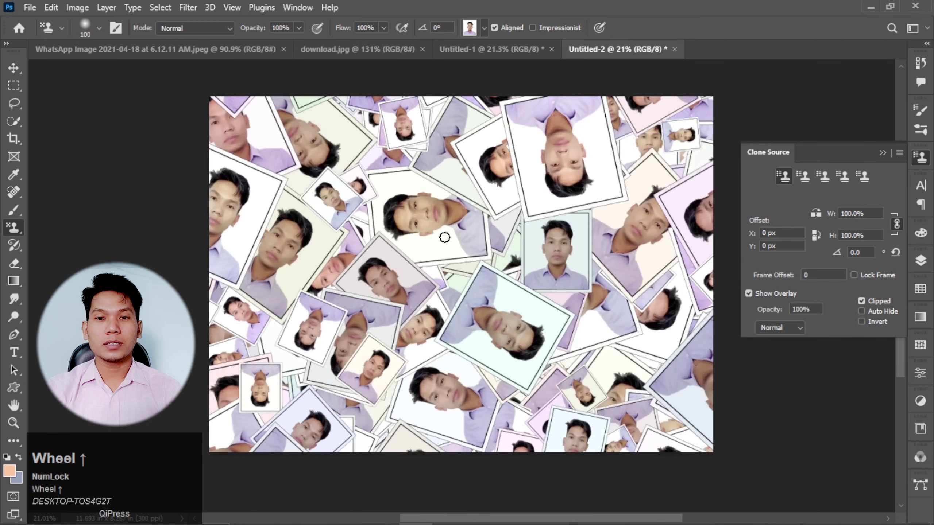
scroll(468, 292, "up", 3)
scroll(468, 292, "down", 2)
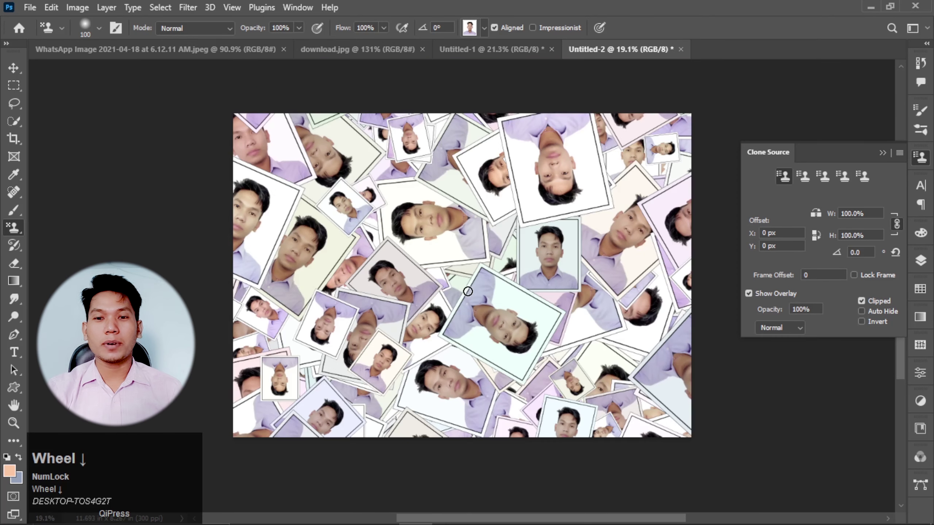